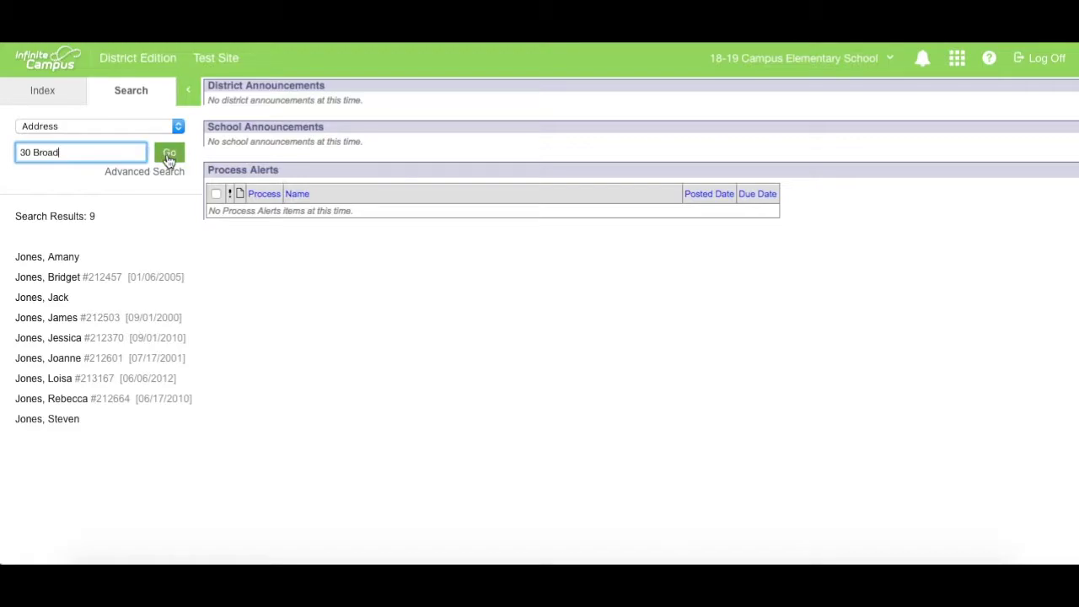
Run an Address search for the household's street address and open the matching record
left_click(169, 156)
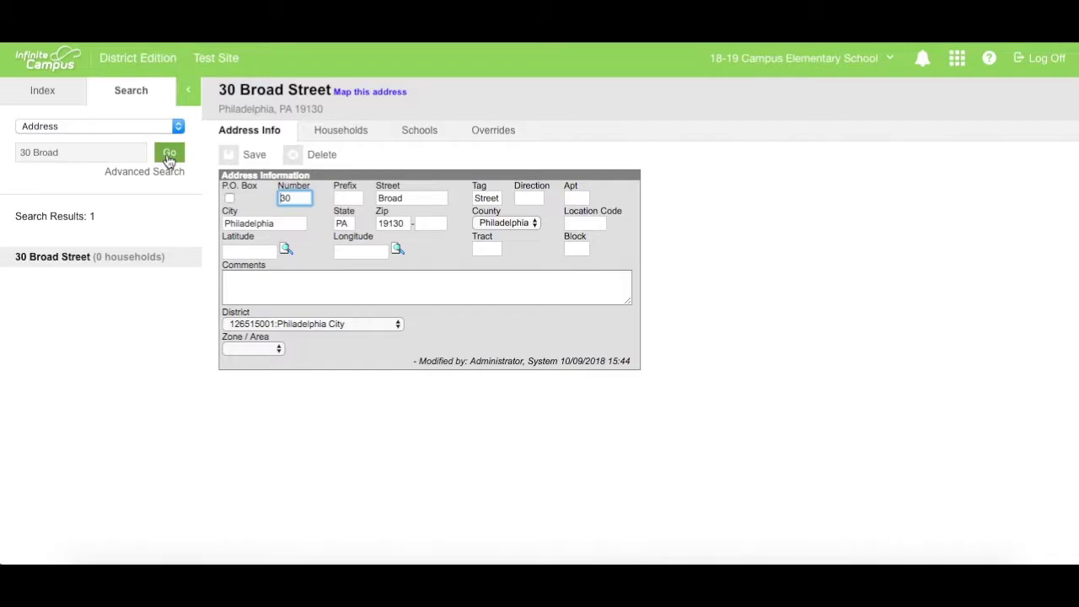
Review the schools serving the address, then open Census > Add Person from the Index
left_click(71, 259)
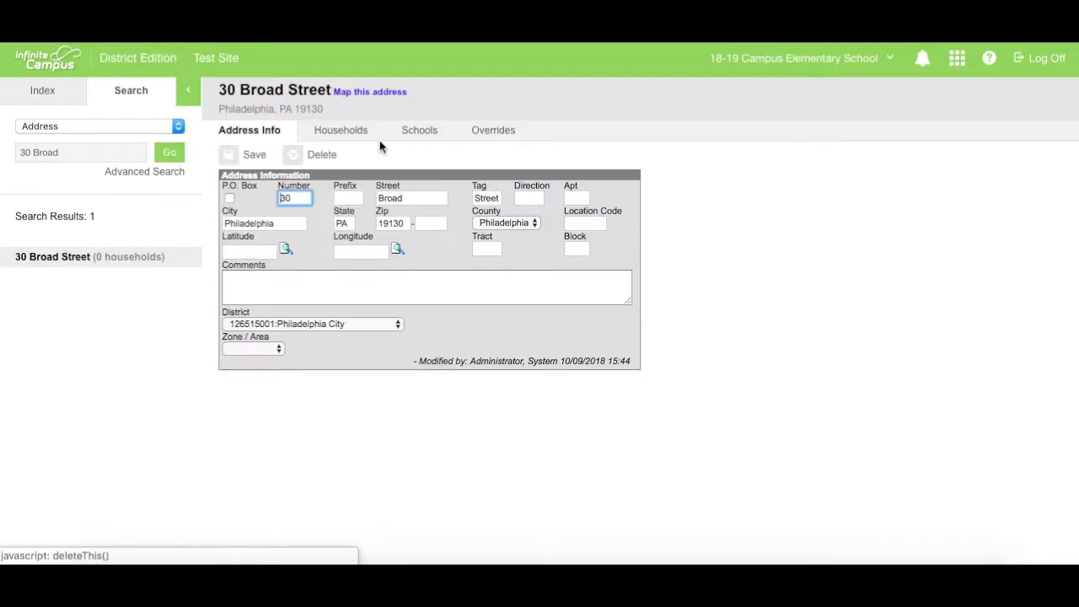
left_click(419, 132)
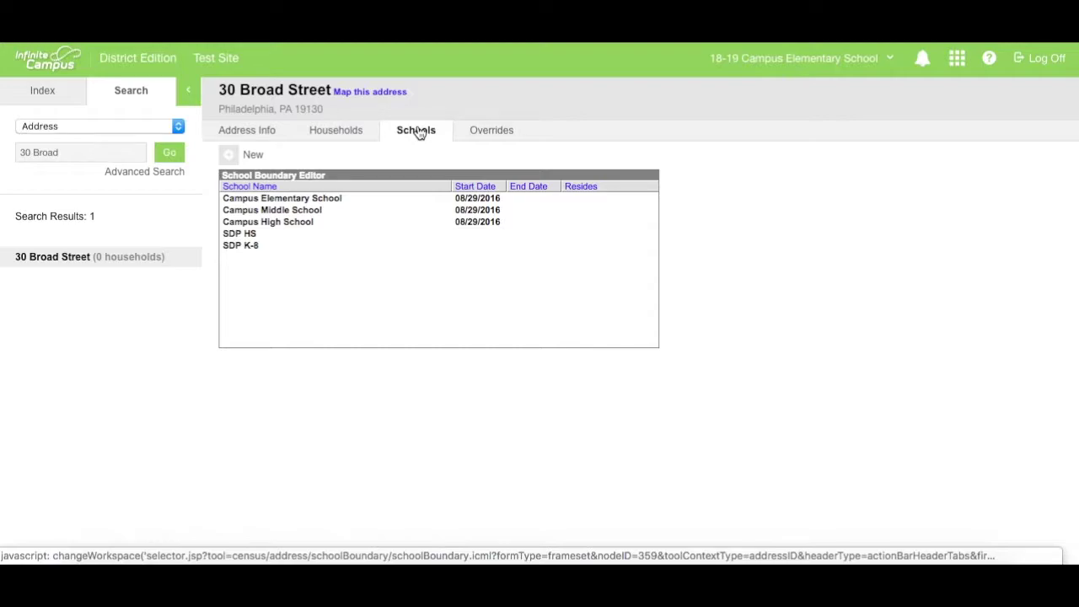
left_click(49, 98)
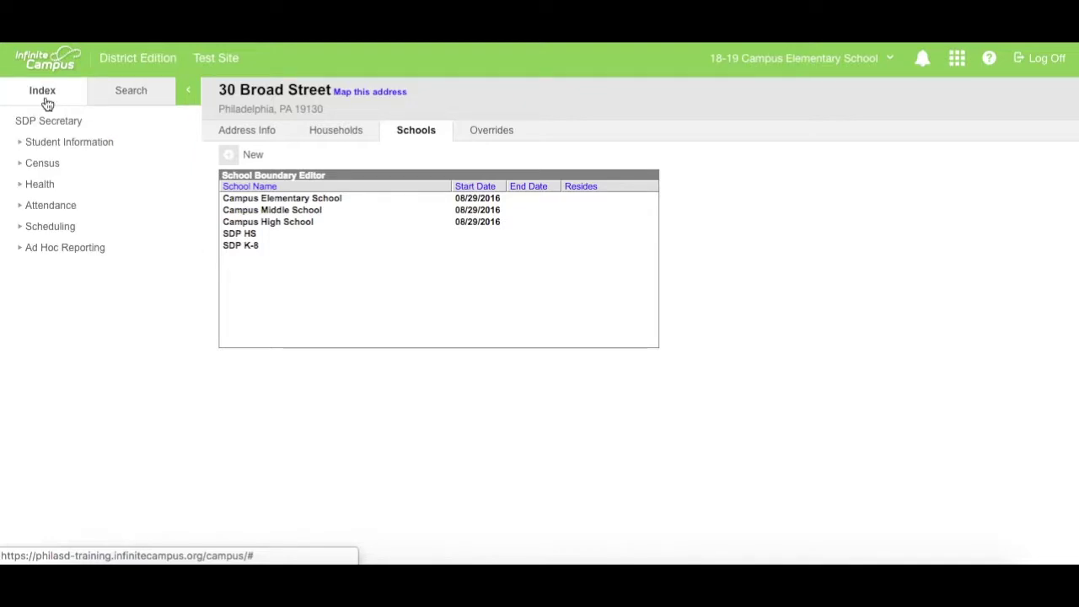
left_click(22, 168)
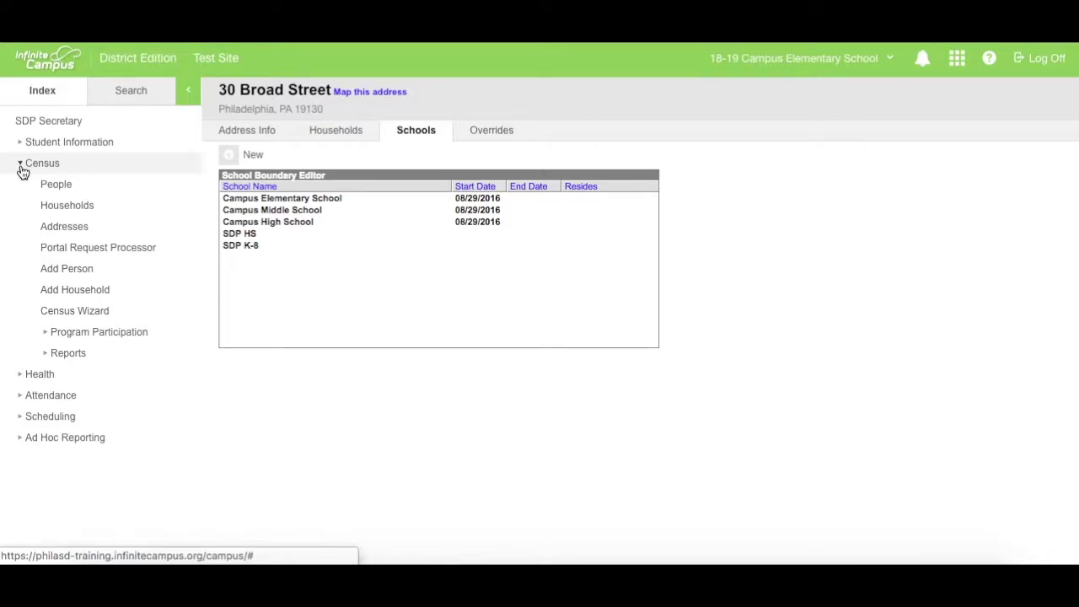
left_click(64, 271)
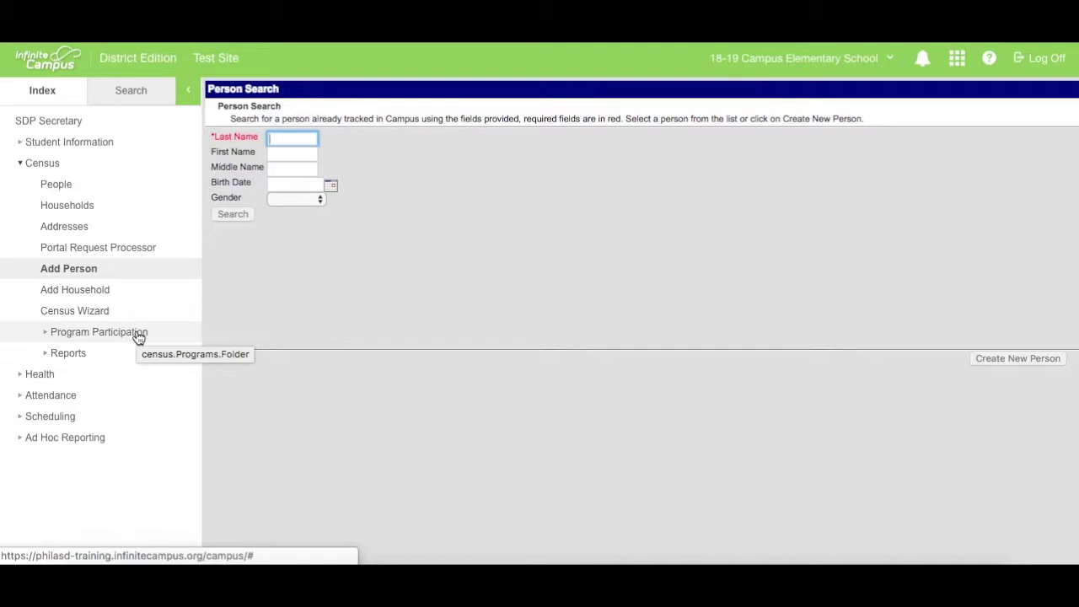
Search for the student by last name, first name, birth date and gender M: Male, then create a new person
key("Tab")
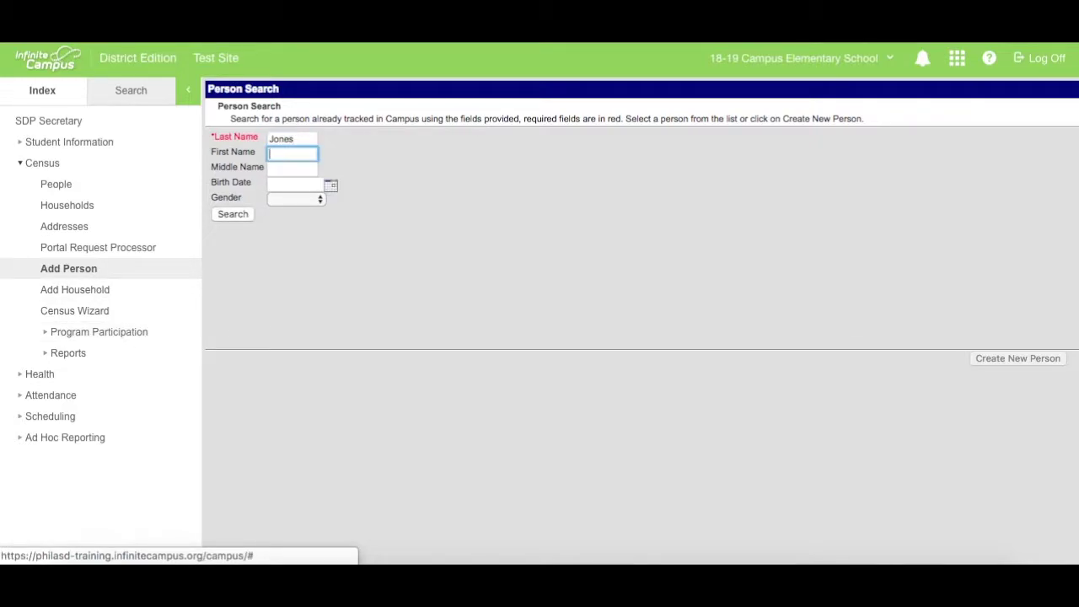
key("Tab")
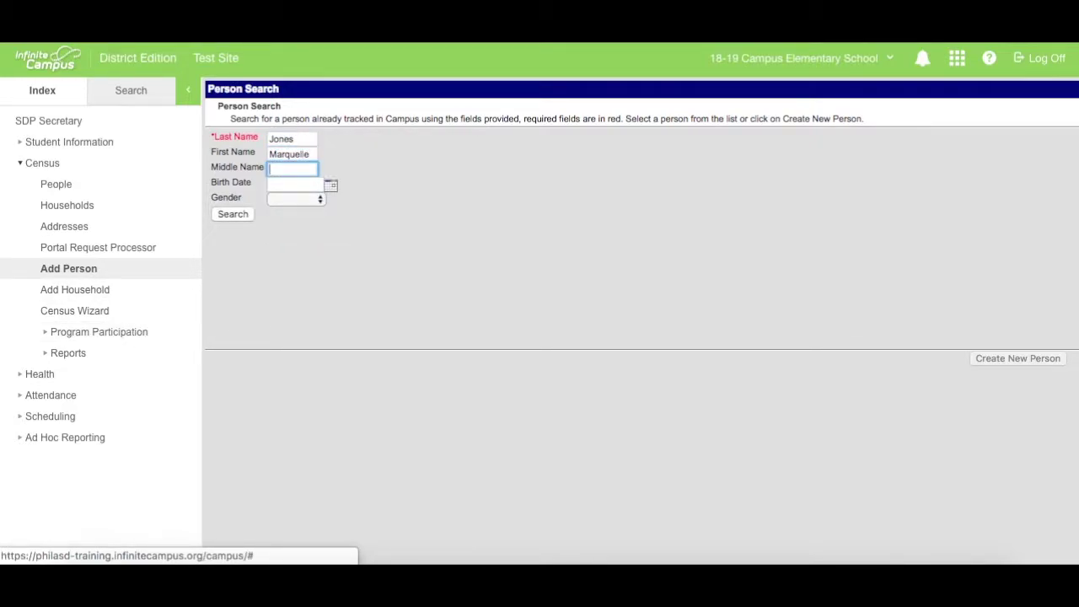
key("Tab")
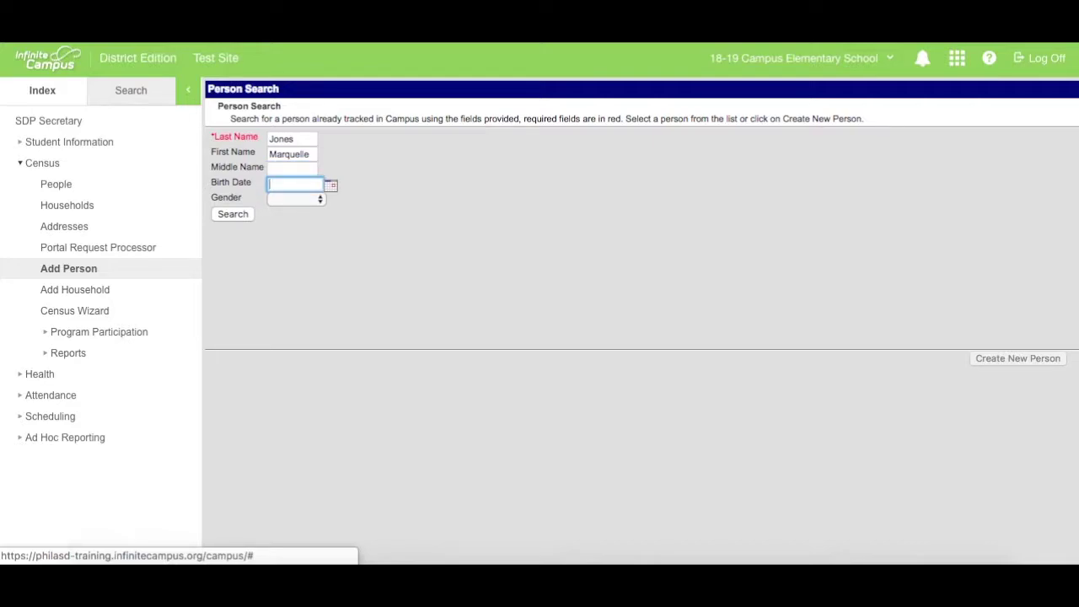
key("Tab")
key("Tab")
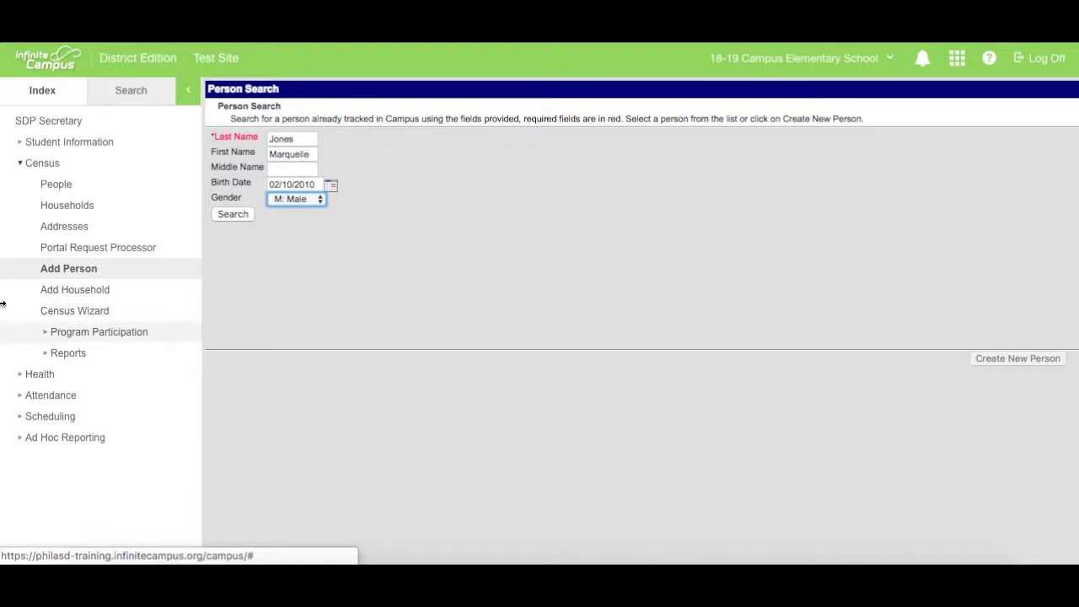
left_click(226, 215)
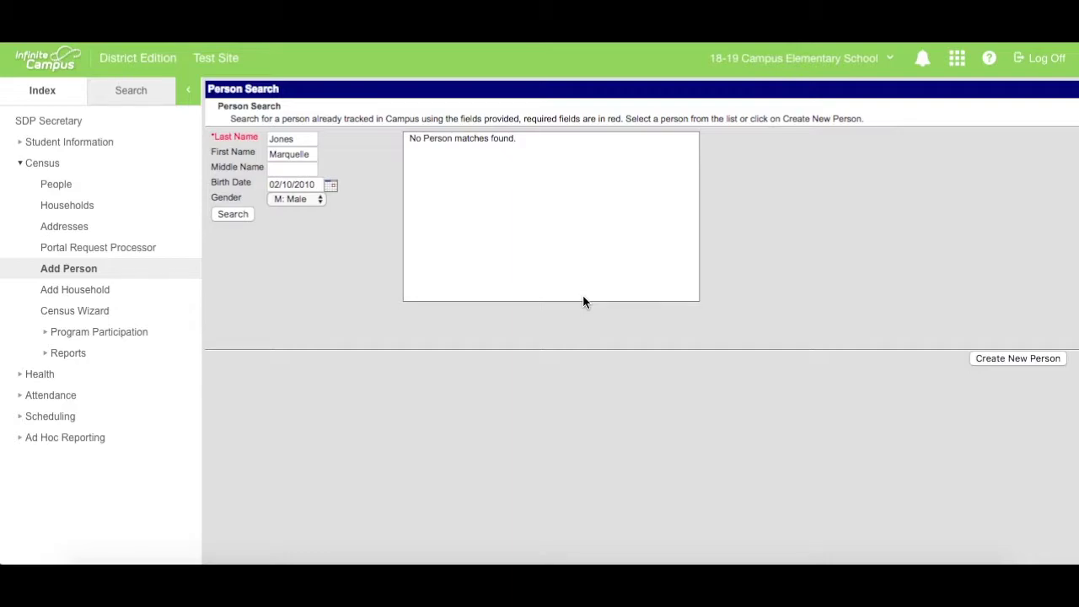
left_click(1008, 357)
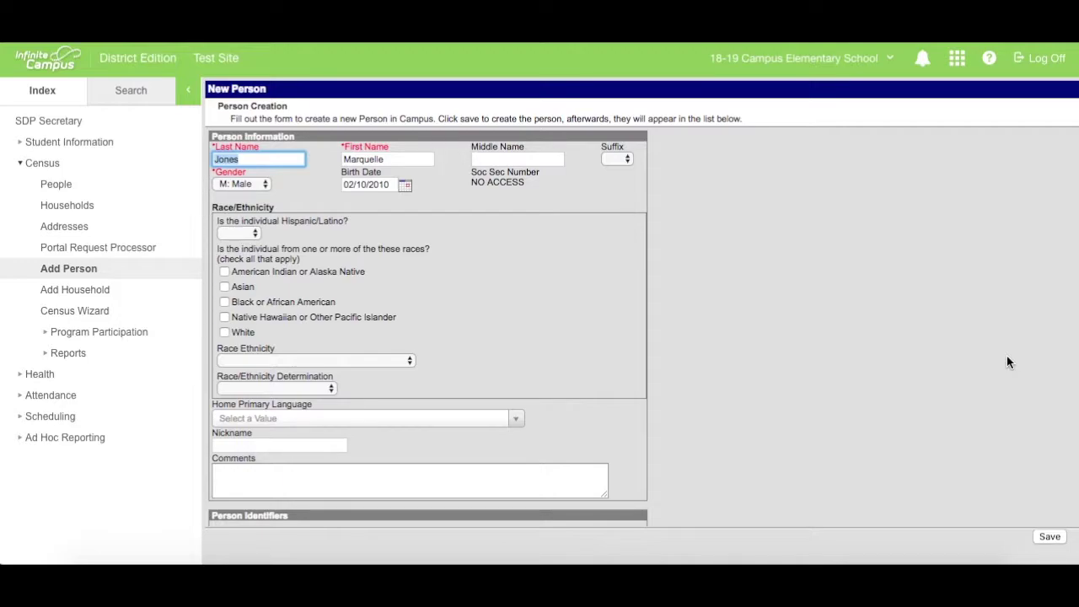
Set Hispanic/Latino to No, Black or African American, 3: Black, not Hispanic, and 01: Parent Identified
left_click(255, 234)
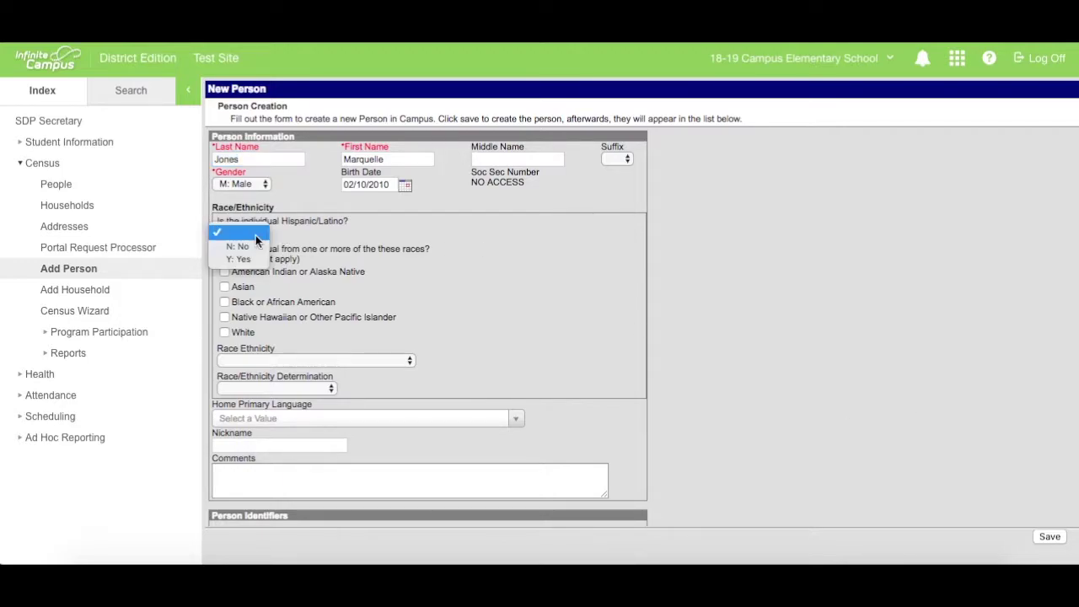
left_click(245, 248)
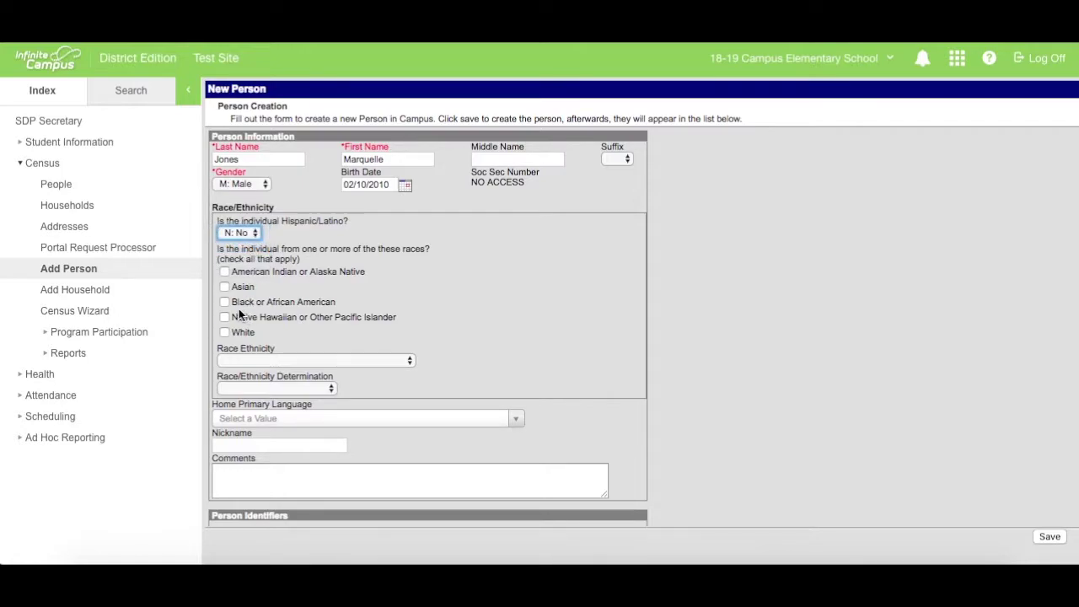
left_click(225, 302)
left_click(260, 360)
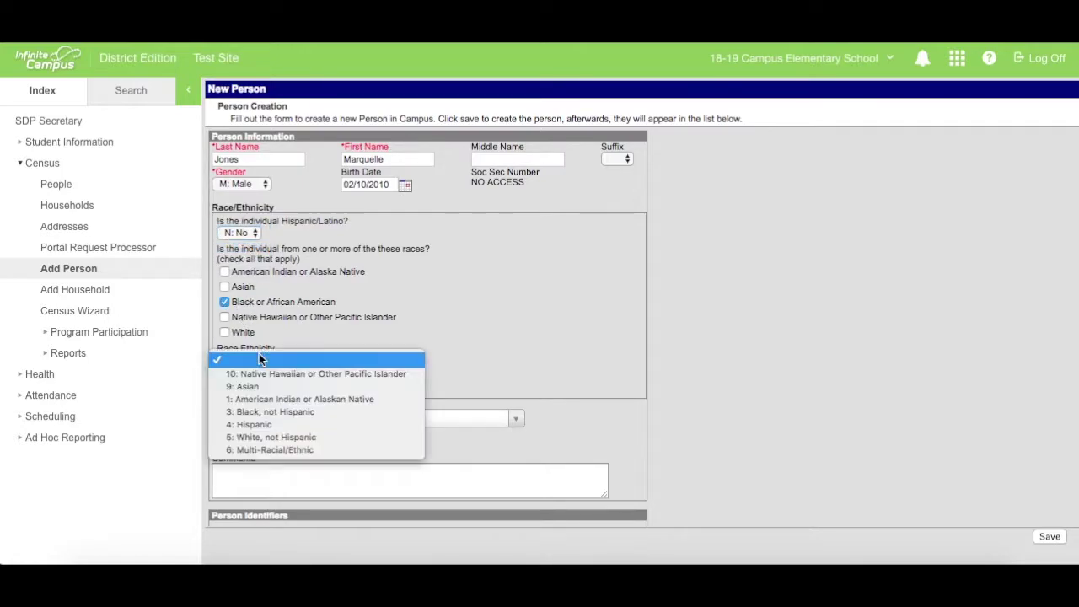
left_click(275, 413)
left_click(294, 386)
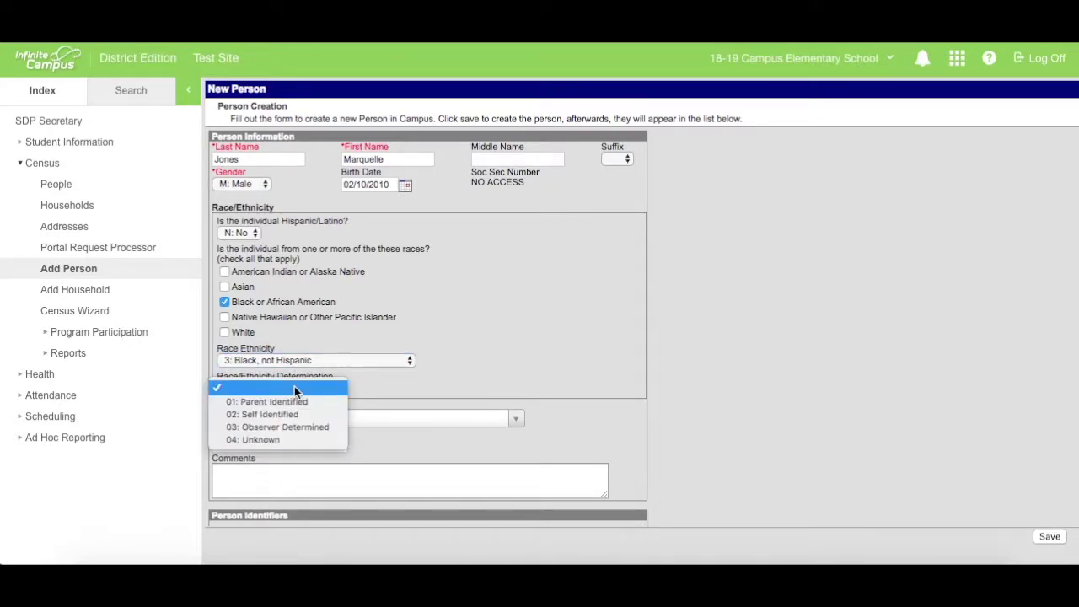
left_click(295, 403)
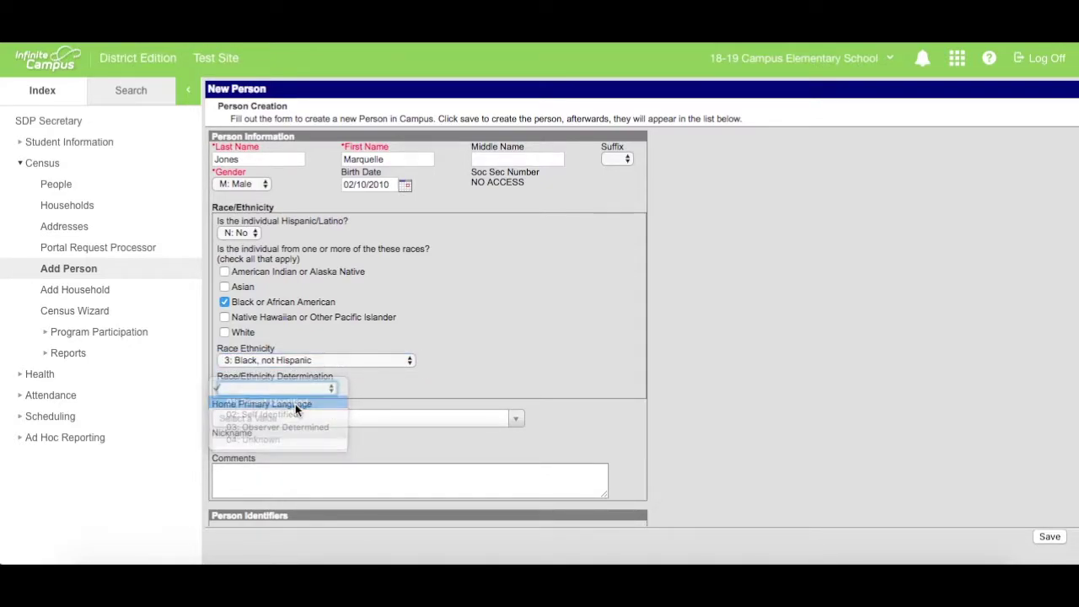
Save the new student record and return to a blank Add Person search
left_click(1050, 537)
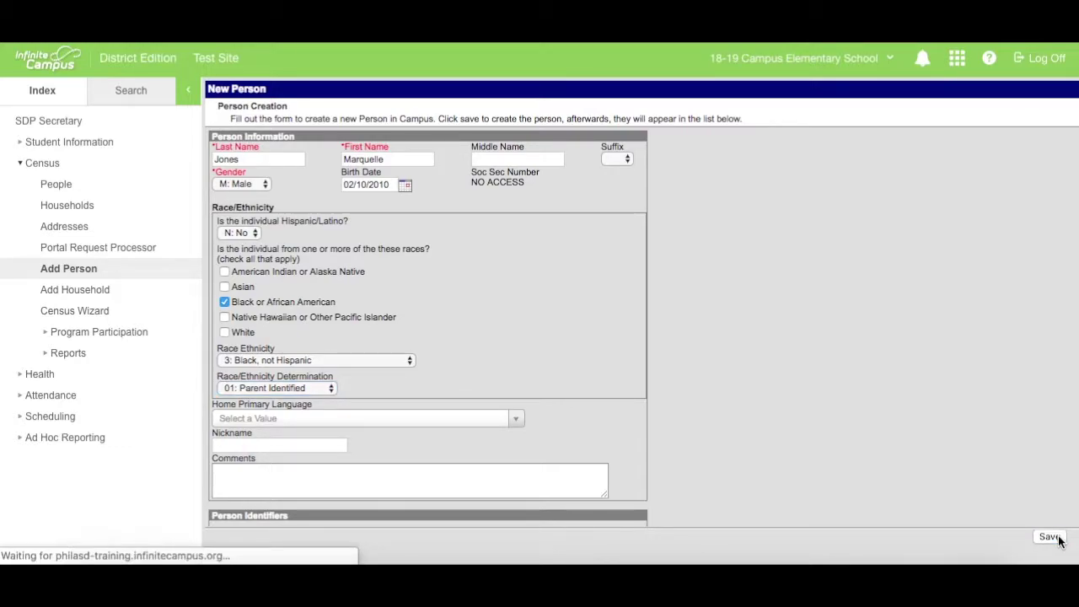
left_click(1058, 539)
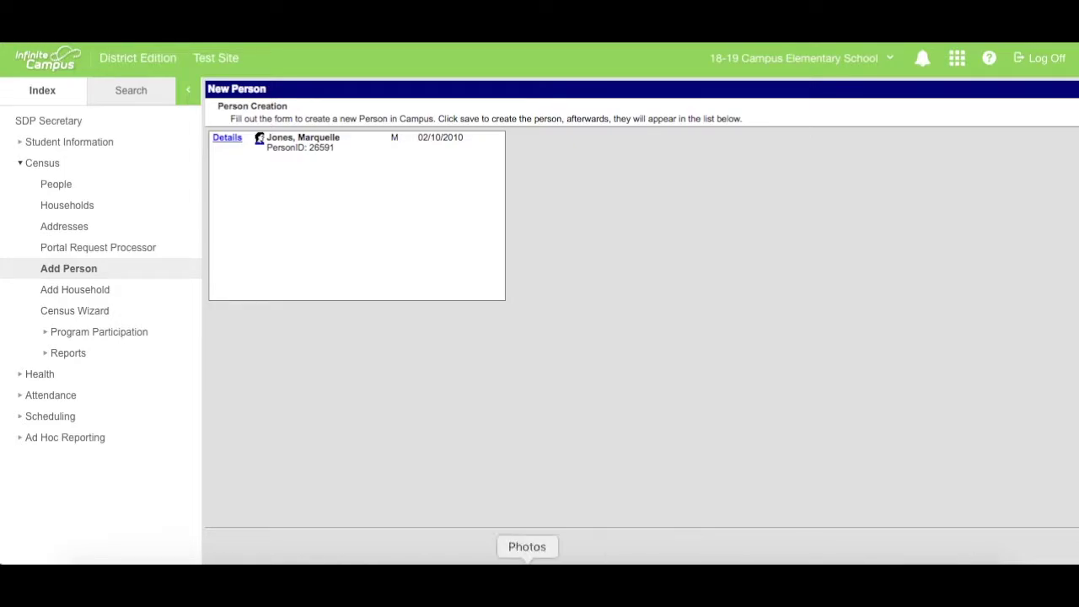
left_click(76, 270)
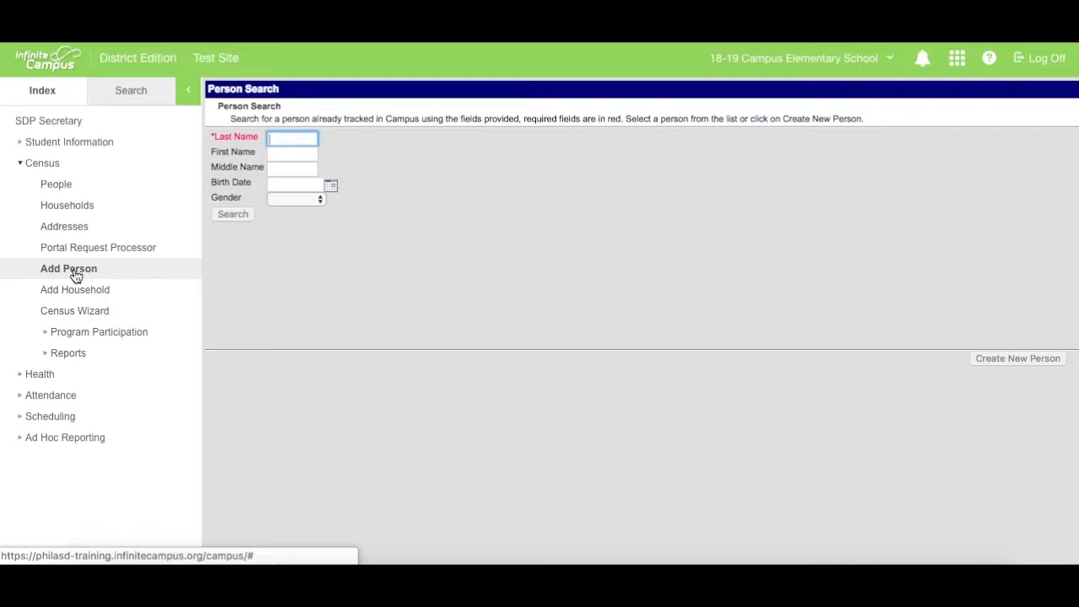
Search for the mother by last and first name with gender F: Female, then create and save her record
key("Tab")
key("Tab")
key("Tab")
key("Tab")
key("Tab")
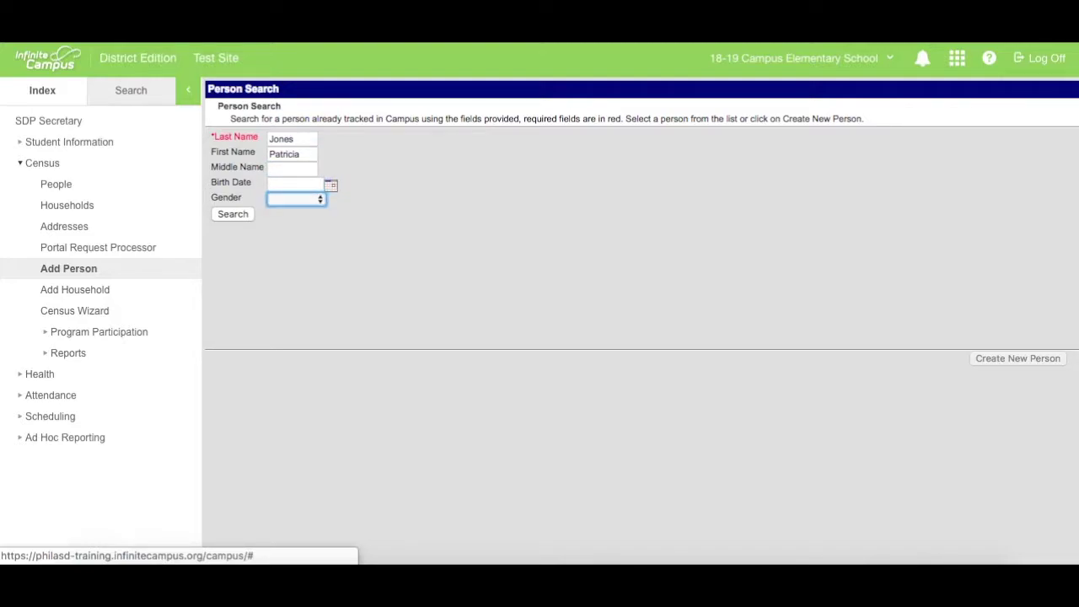
left_click(311, 199)
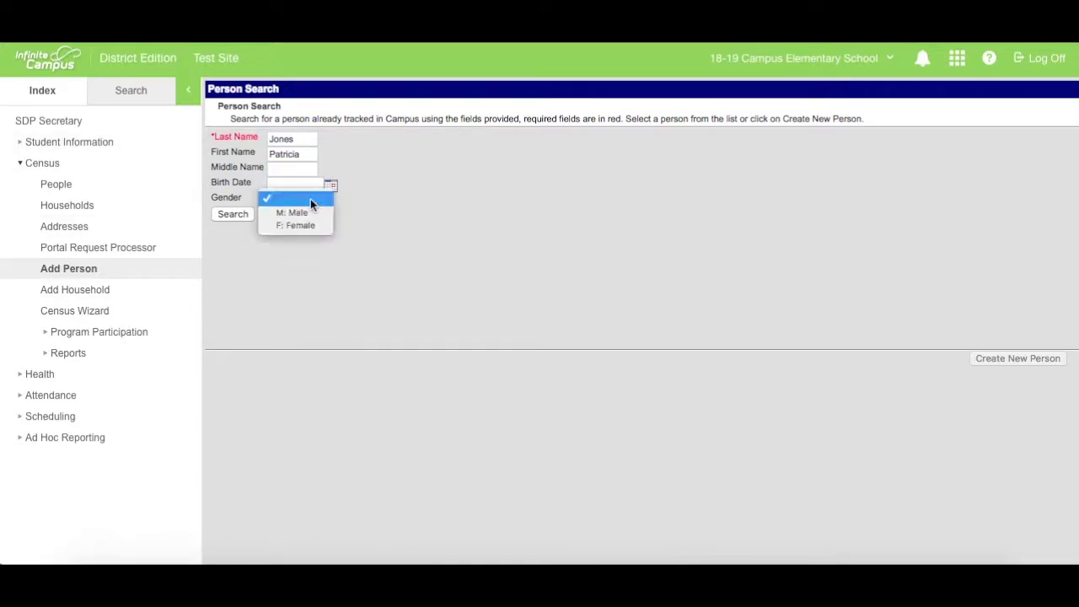
left_click(318, 228)
left_click(230, 216)
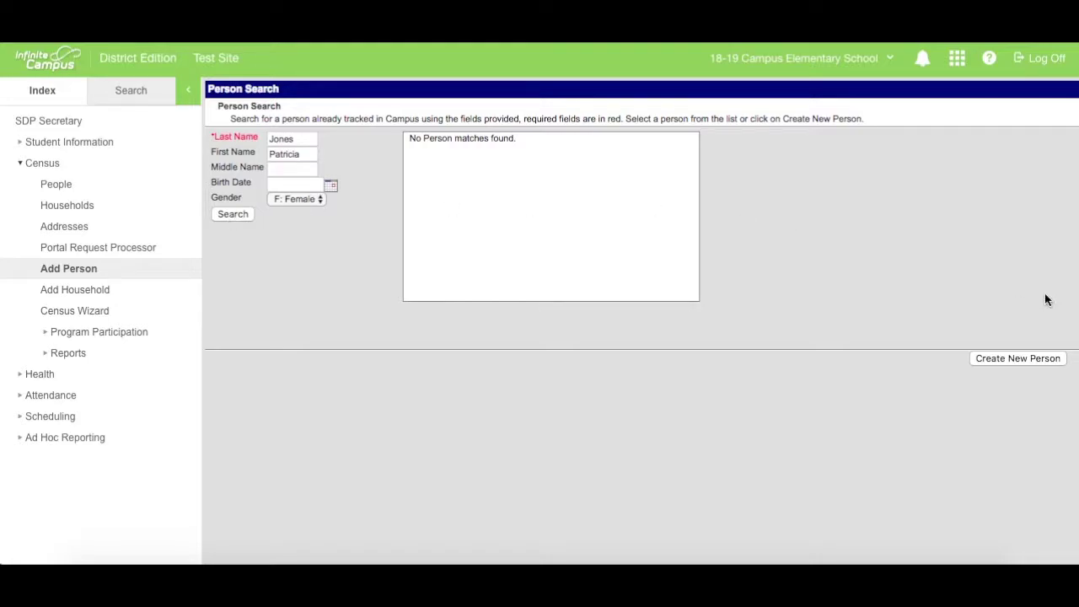
left_click(992, 359)
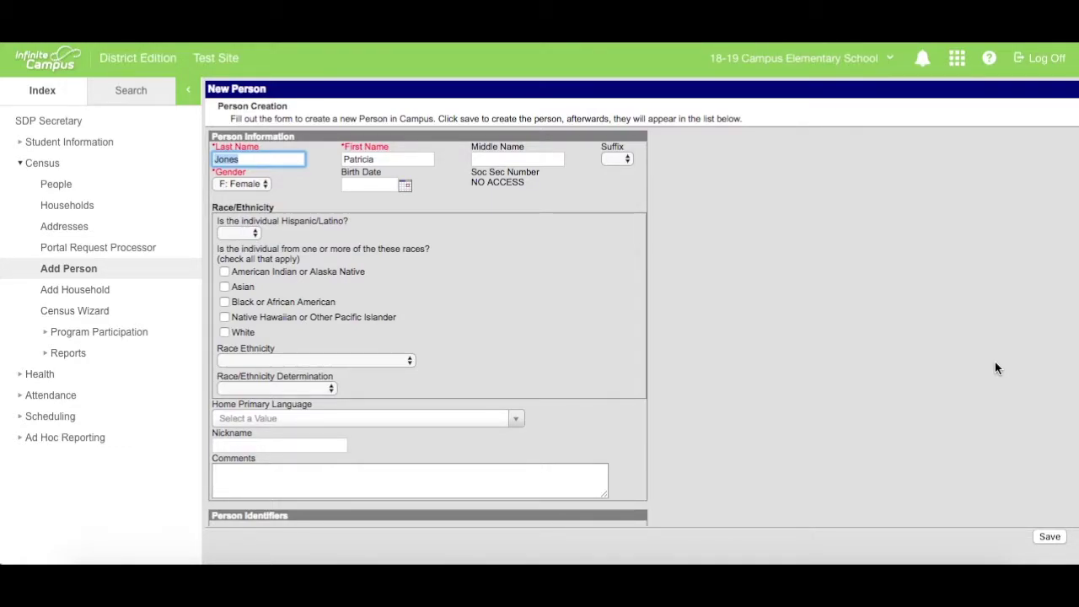
left_click(1050, 537)
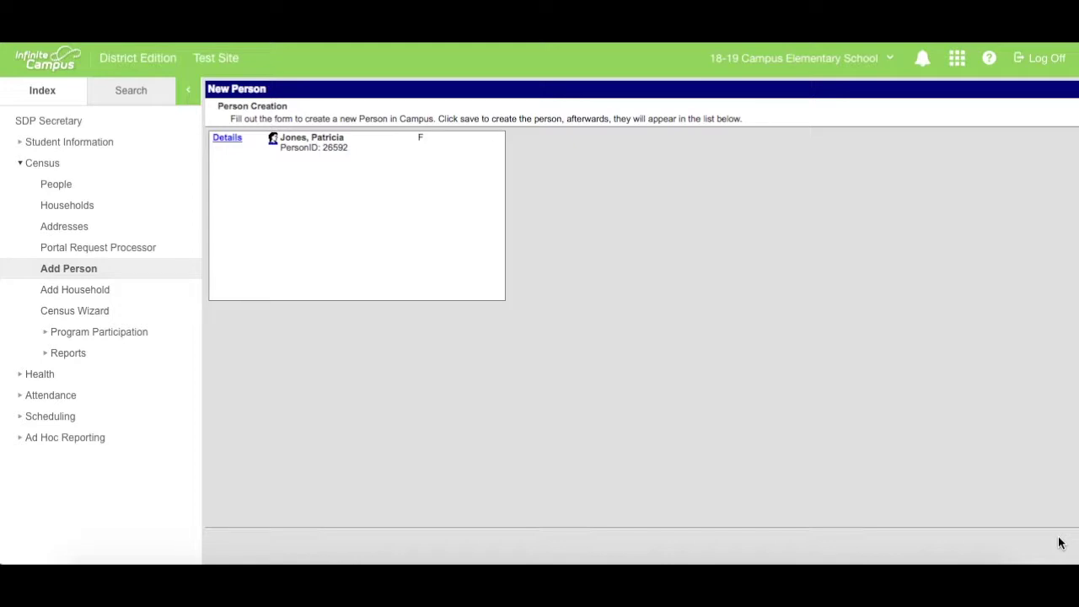
Open the mother's Demographics record and enter her cell phone number
left_click(329, 144)
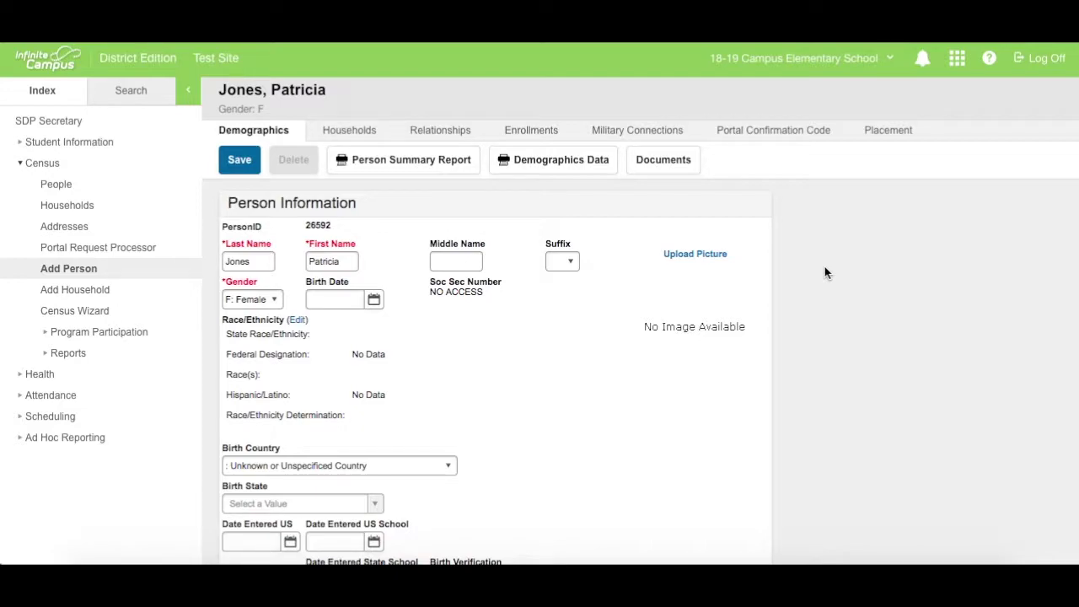
scroll(825, 272, "down", 5)
scroll(825, 271, "down", 5)
scroll(824, 272, "down", 5)
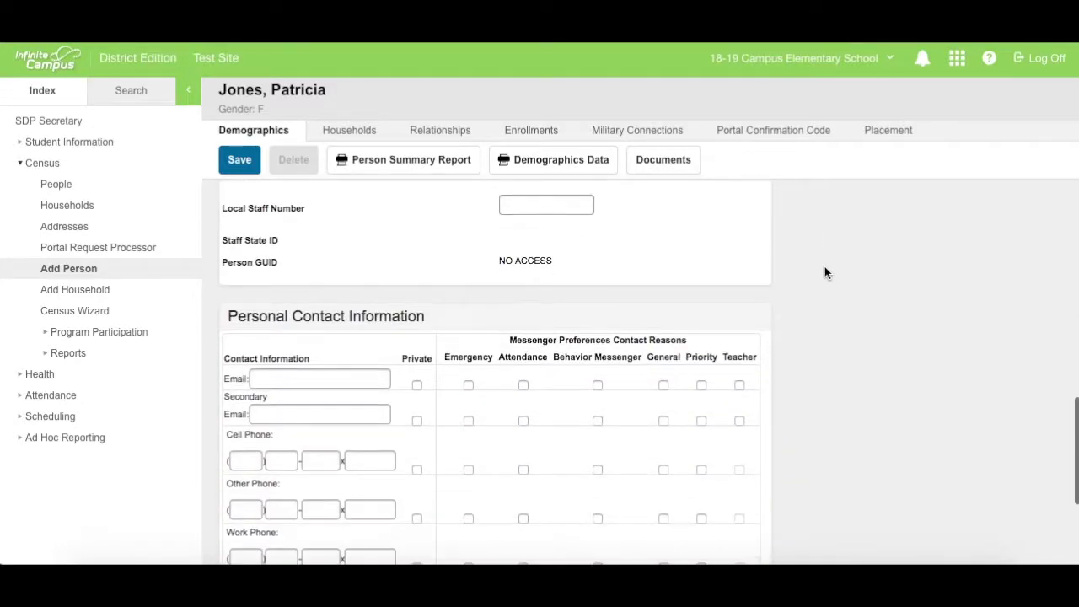
scroll(824, 268, "down", 3)
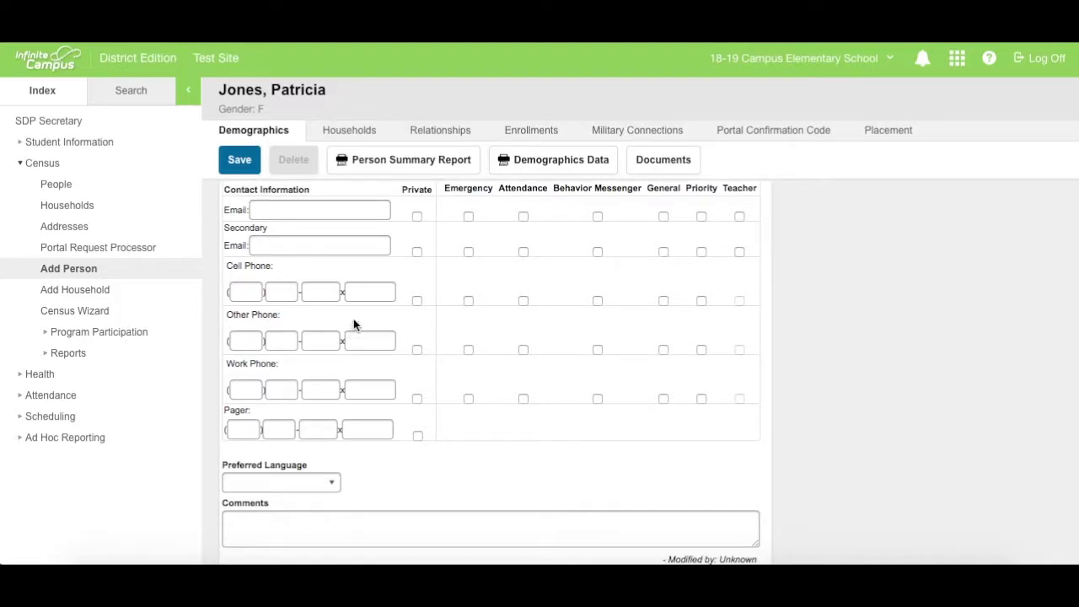
left_click(241, 292)
type("215")
key("Tab")
type("555")
key("Tab")
type("9877")
Flag the cell phone for emergency, attendance, messenger and priority contact, then save
left_click(469, 301)
left_click(524, 301)
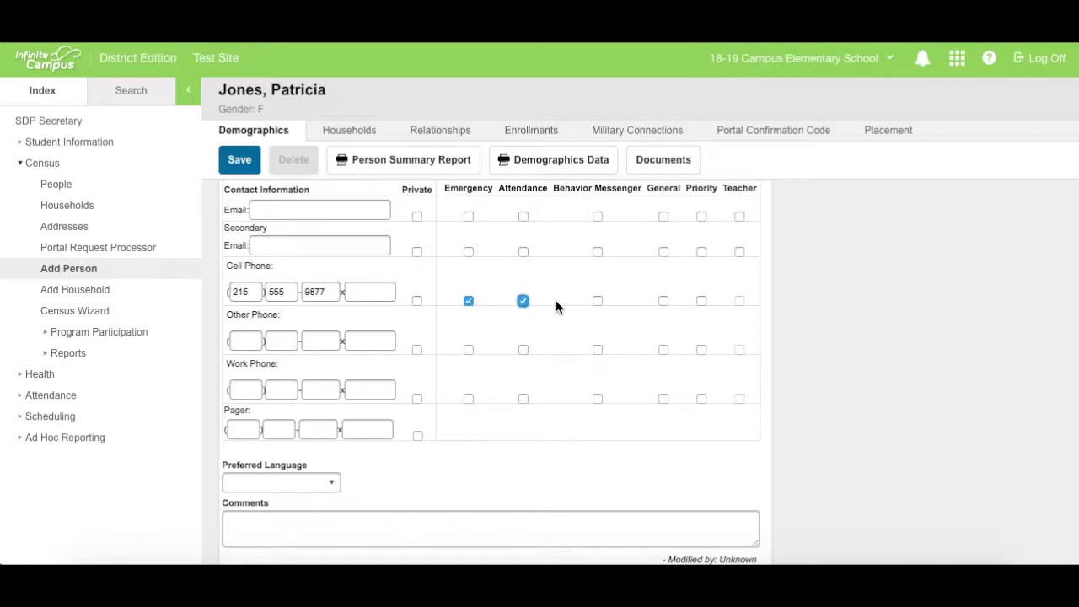
left_click(598, 302)
left_click(663, 302)
left_click(702, 302)
left_click(250, 171)
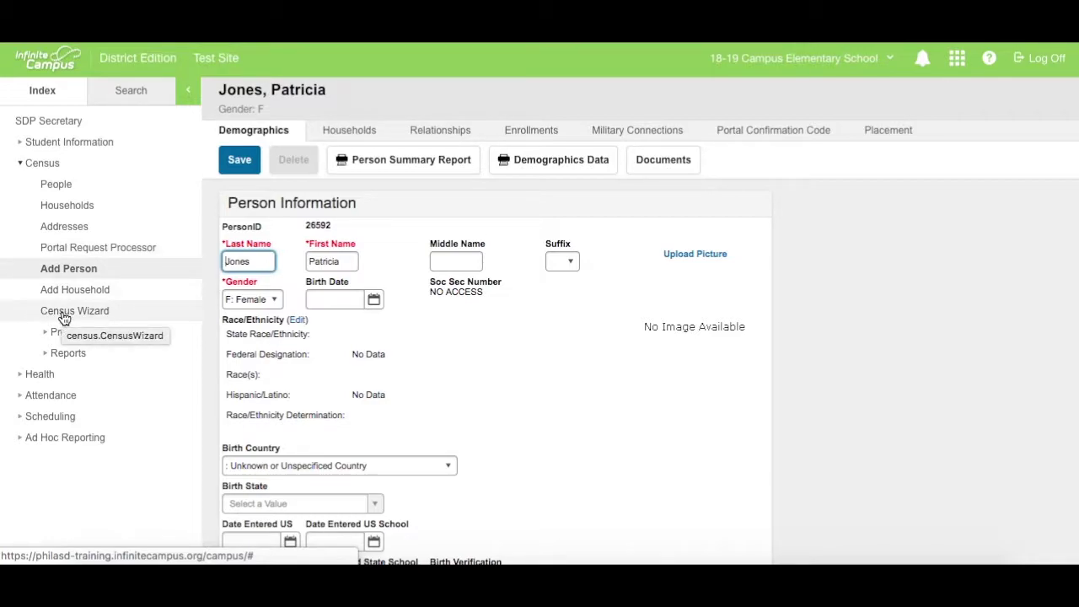
In the Census Wizard, search by the family's last name and add the student and mother to a new household
left_click(63, 317)
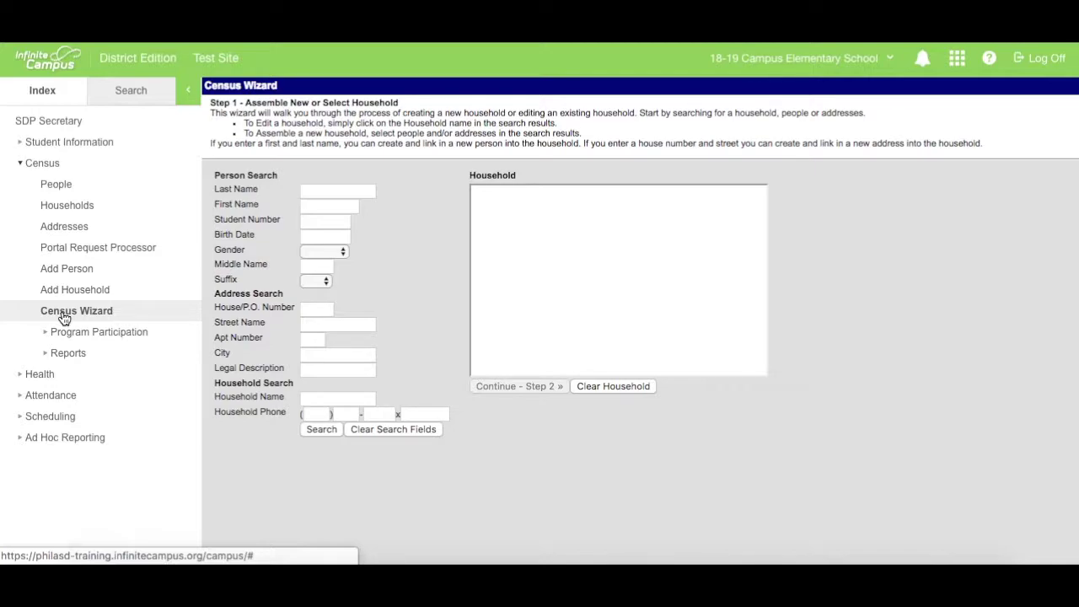
left_click(329, 190)
type("Jones")
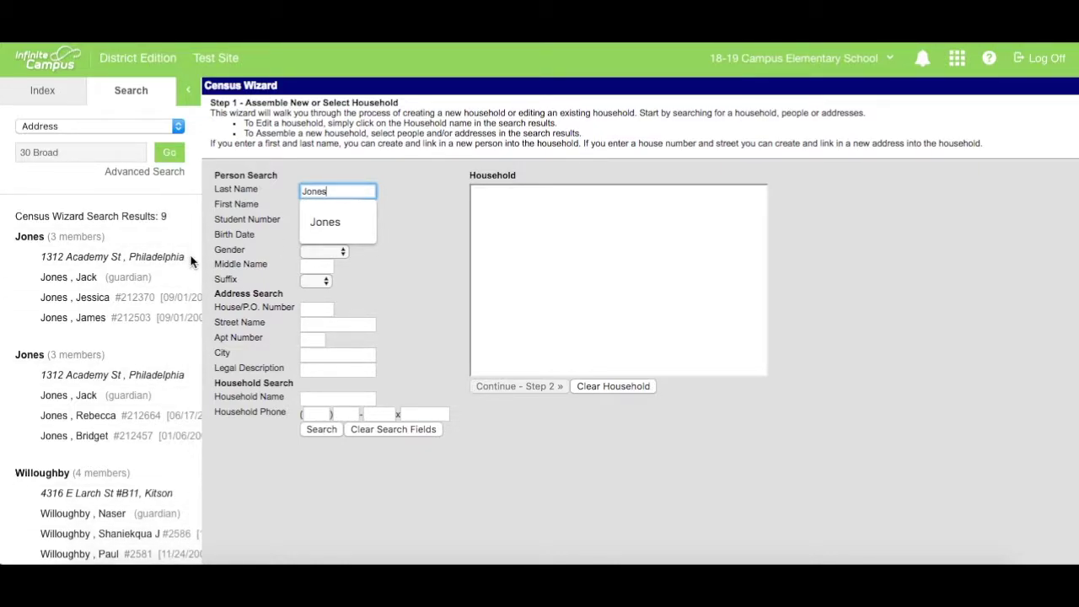
scroll(194, 287, "down", 5)
scroll(195, 337, "down", 3)
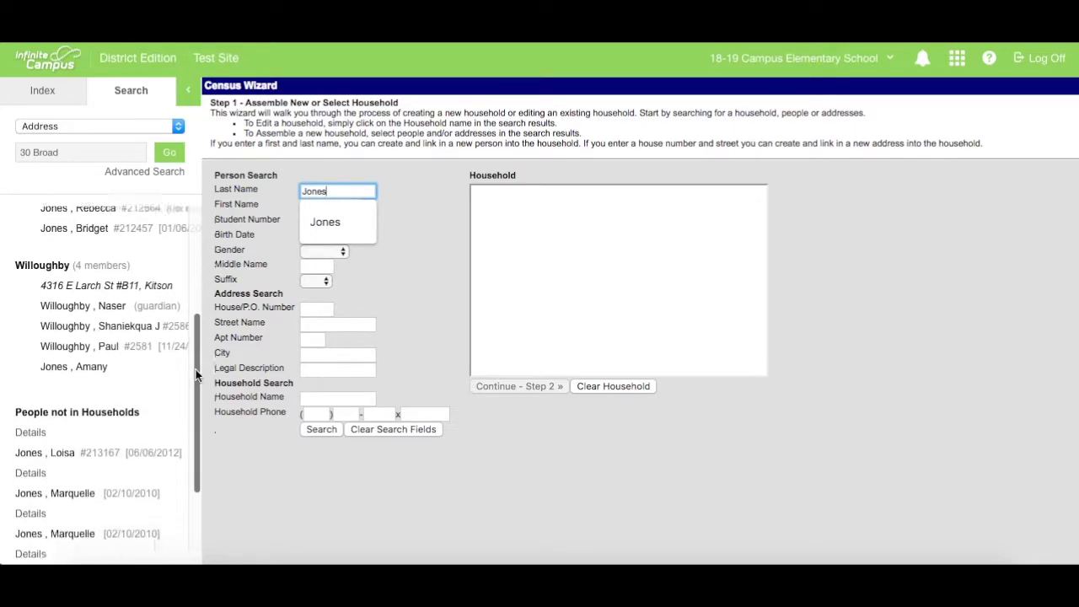
scroll(197, 396, "down", 4)
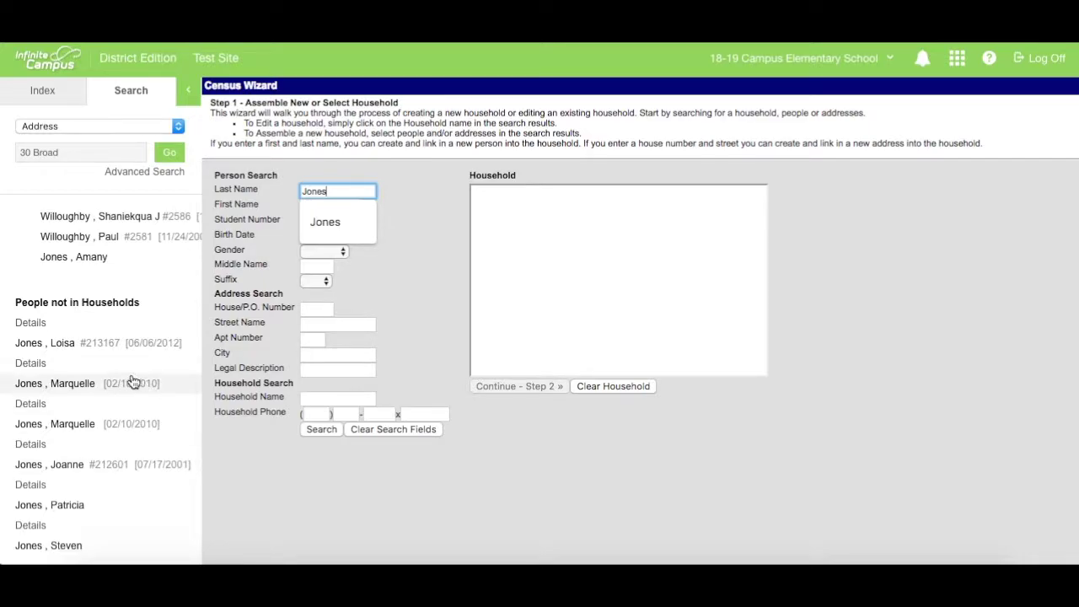
left_click(96, 387)
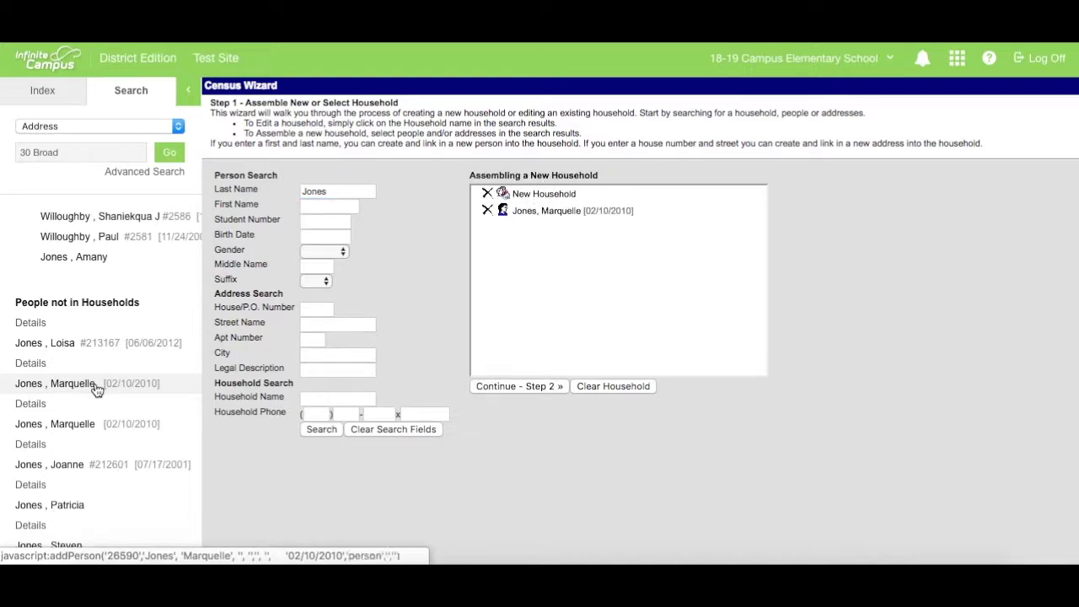
left_click(70, 510)
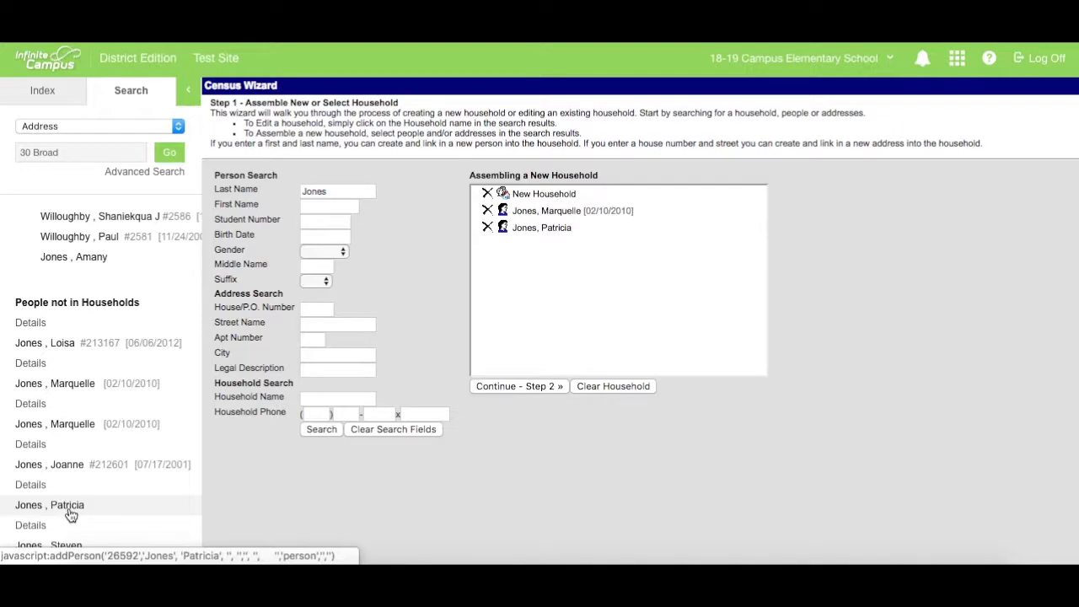
Clear the Last Name search field
left_click(339, 192)
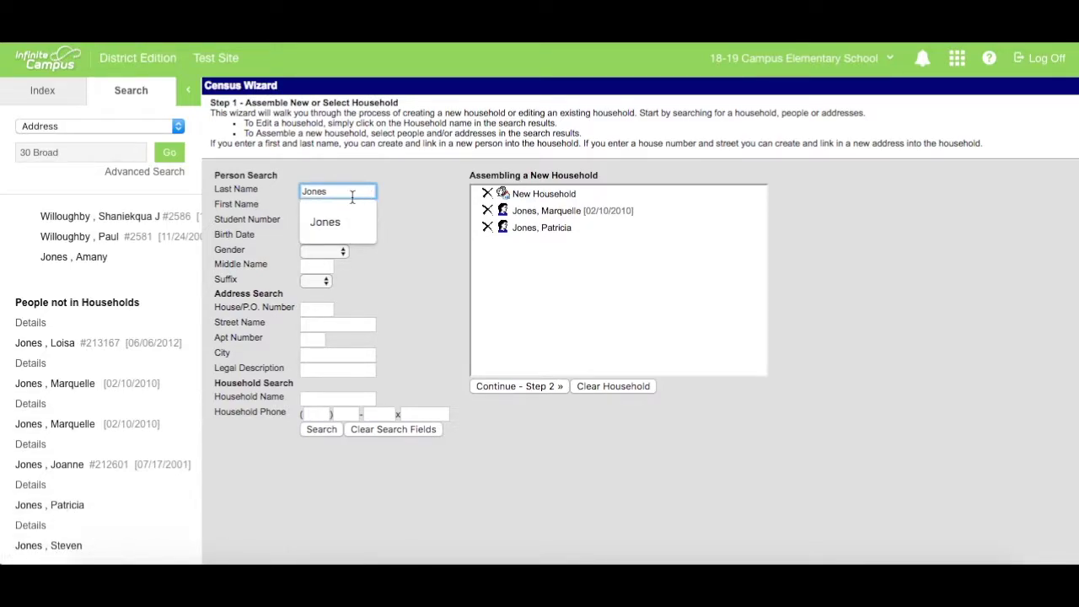
left_click_drag(349, 191, 295, 190)
key("BackSpace")
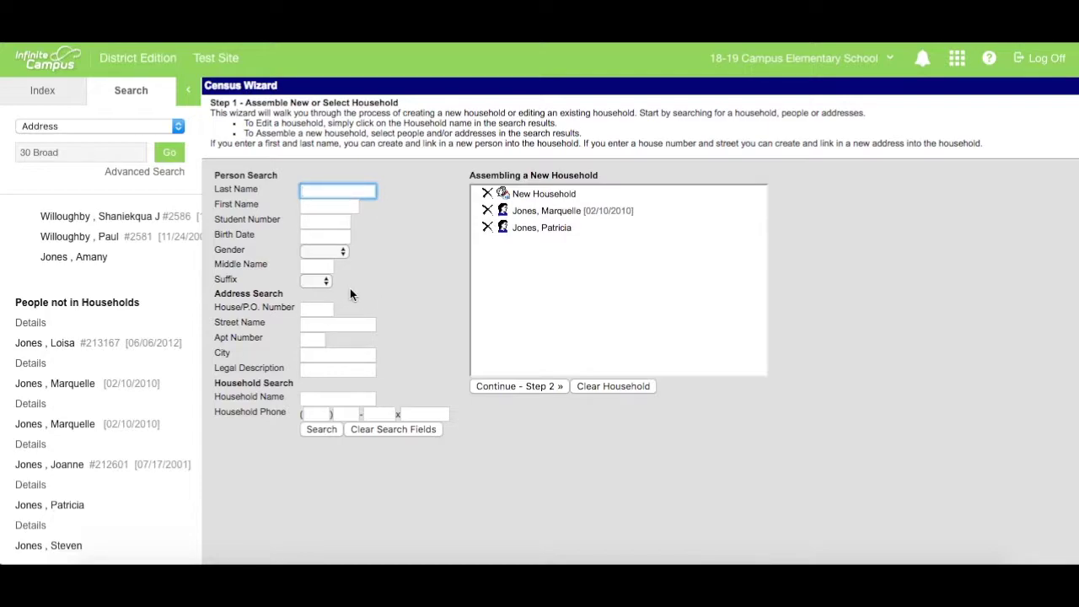
Search the household's house number and street, add the found address, and continue to Step 2
left_click(327, 309)
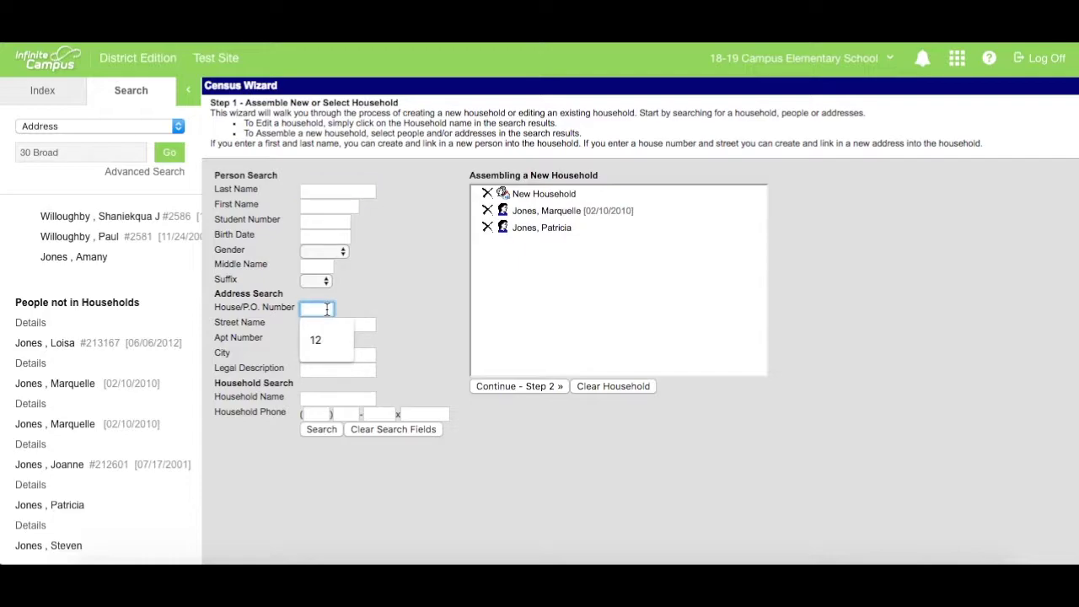
key("Tab")
left_click(414, 331)
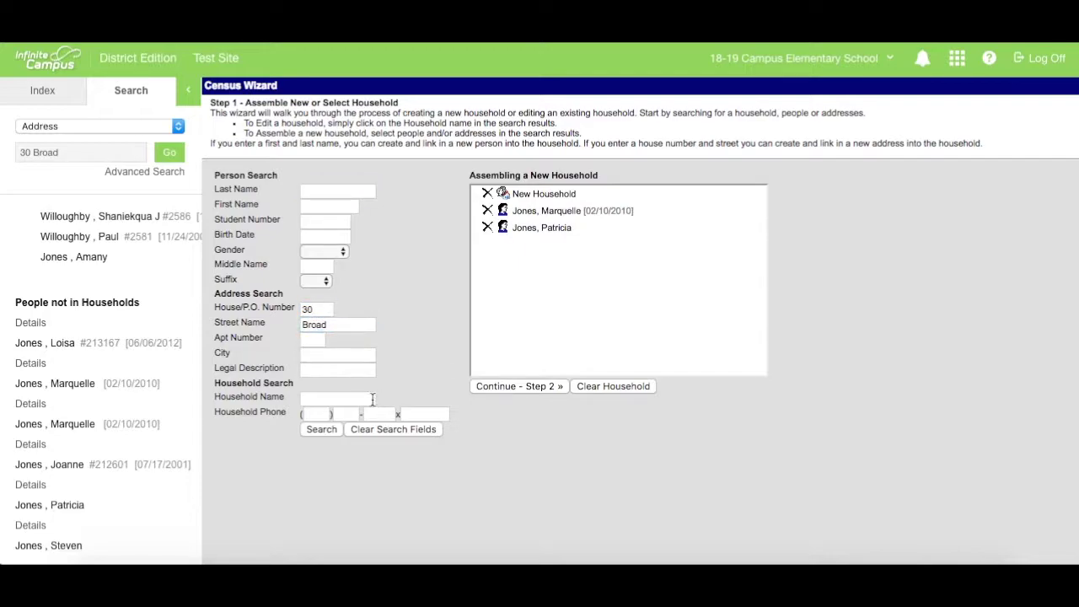
left_click(321, 430)
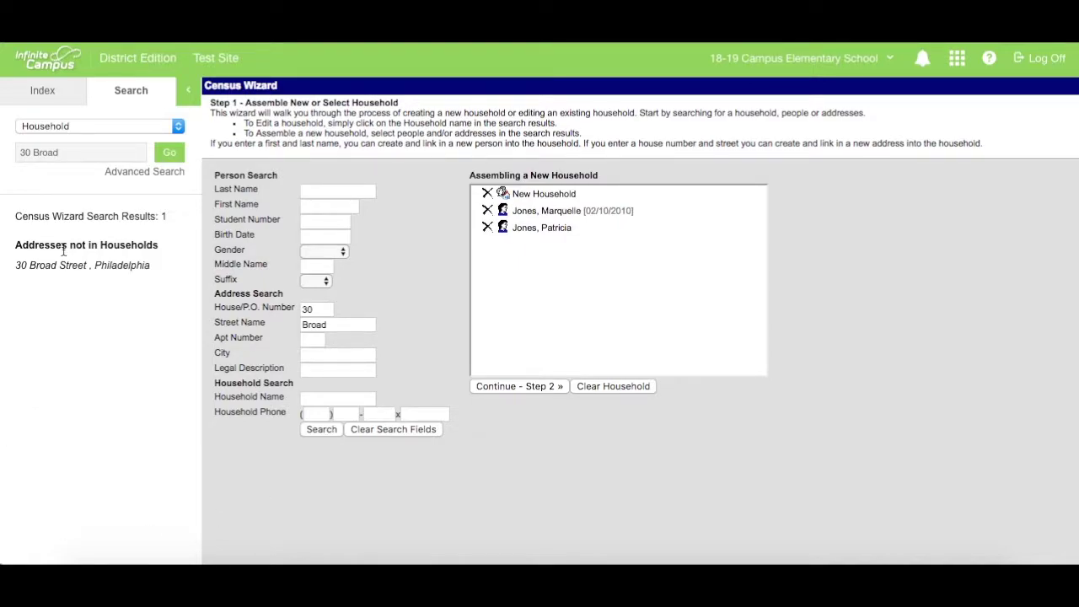
left_click(60, 267)
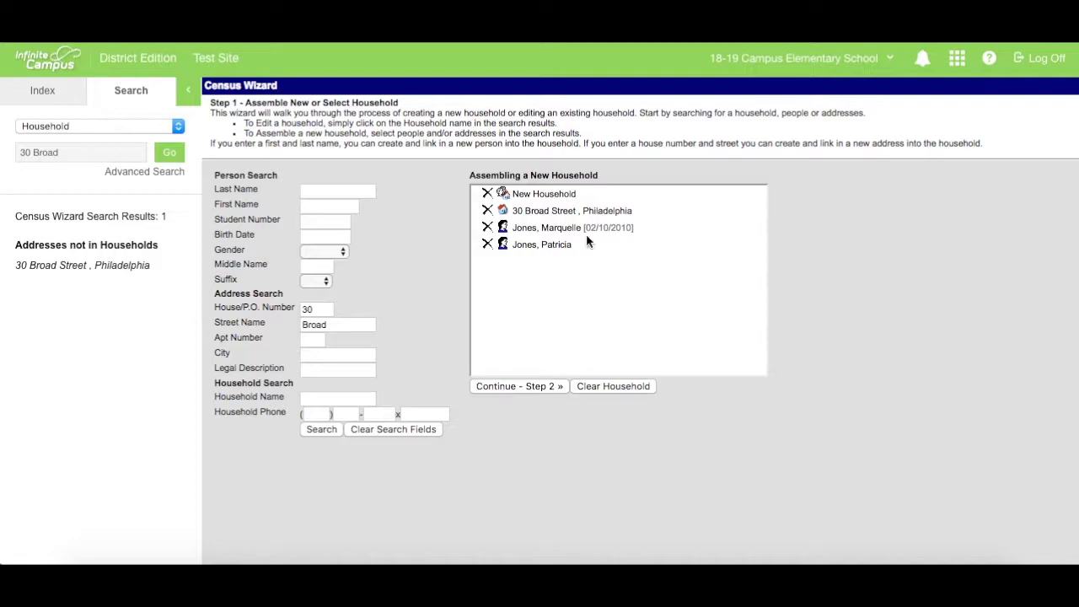
left_click(534, 387)
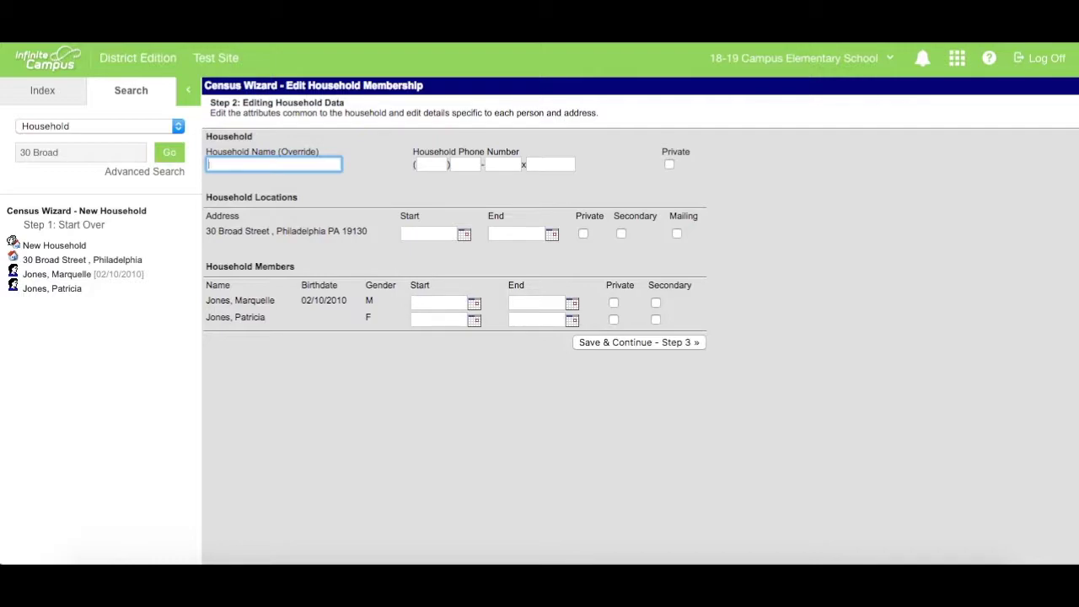
Enter the family surname as Household Name and the household phone number
type("Jones")
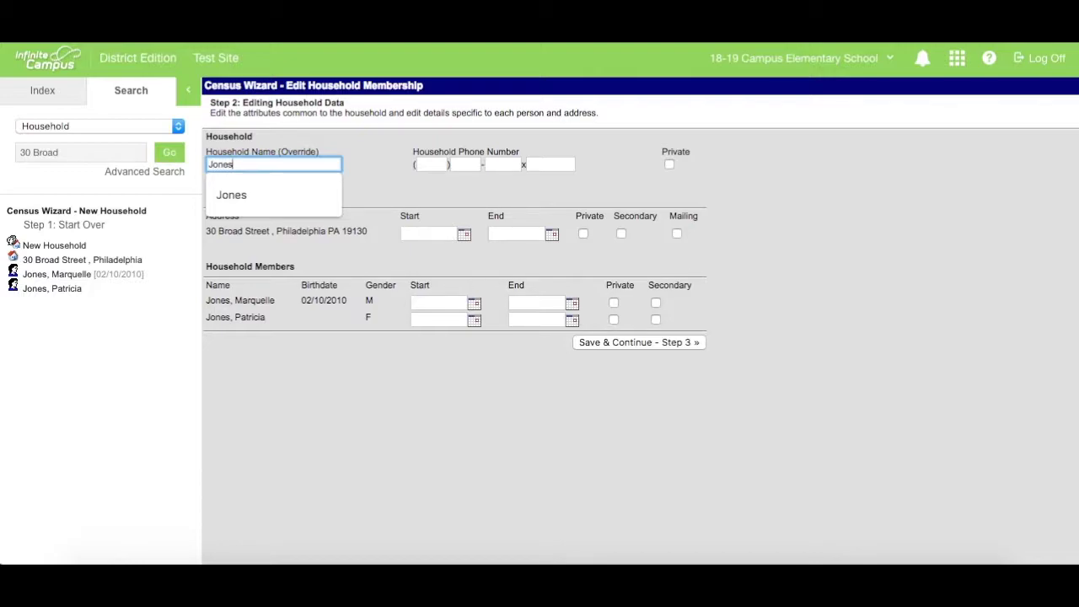
left_click(432, 164)
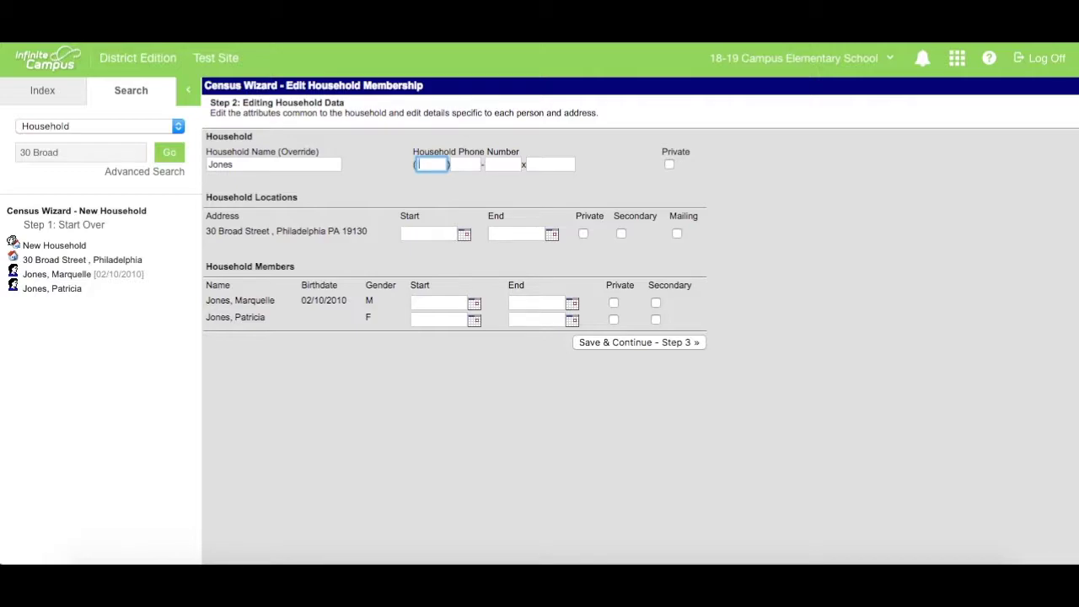
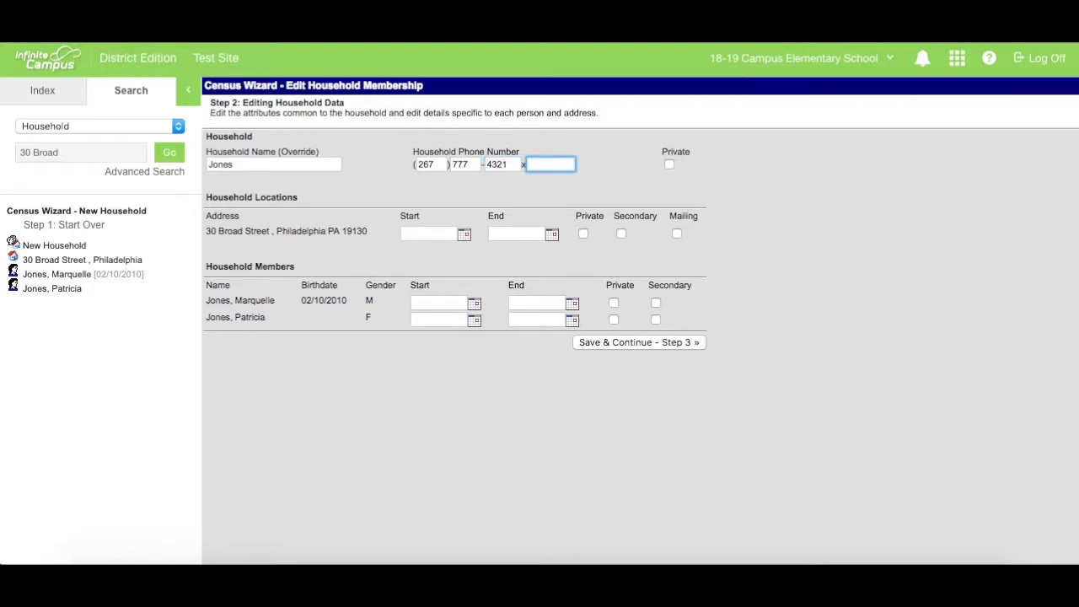
Start the address, student and mother on 01/07/2019, mark the address Mailing, and save to Step 3
left_click(464, 236)
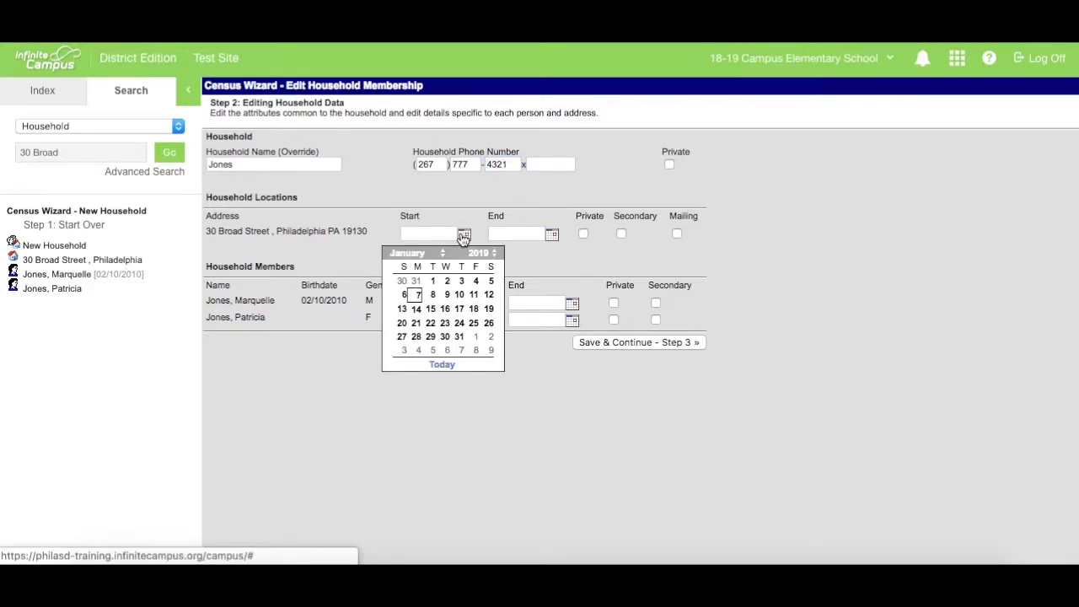
left_click(417, 295)
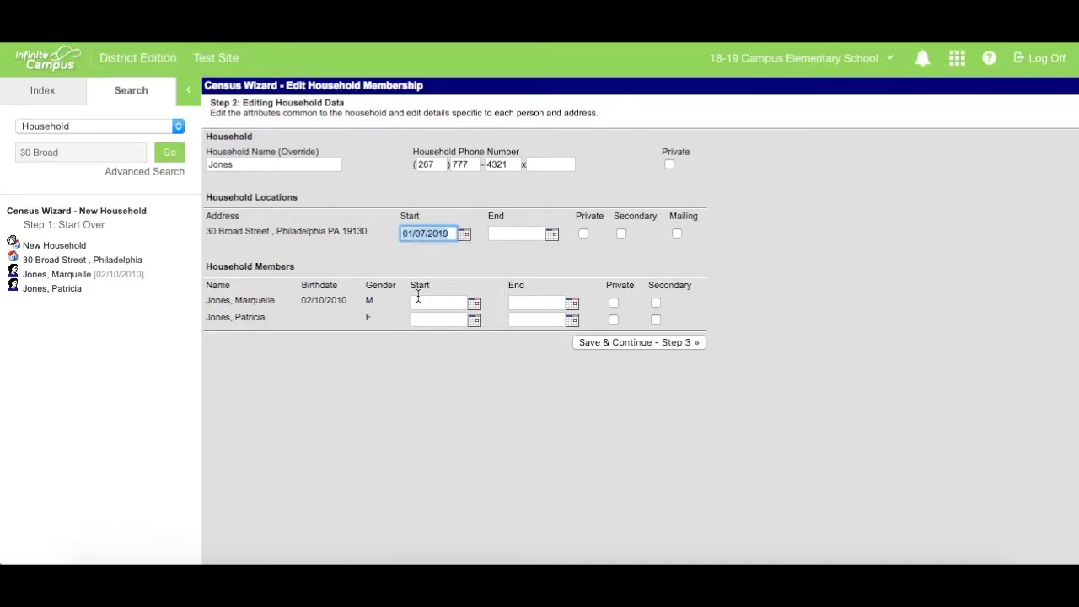
left_click(820, 285)
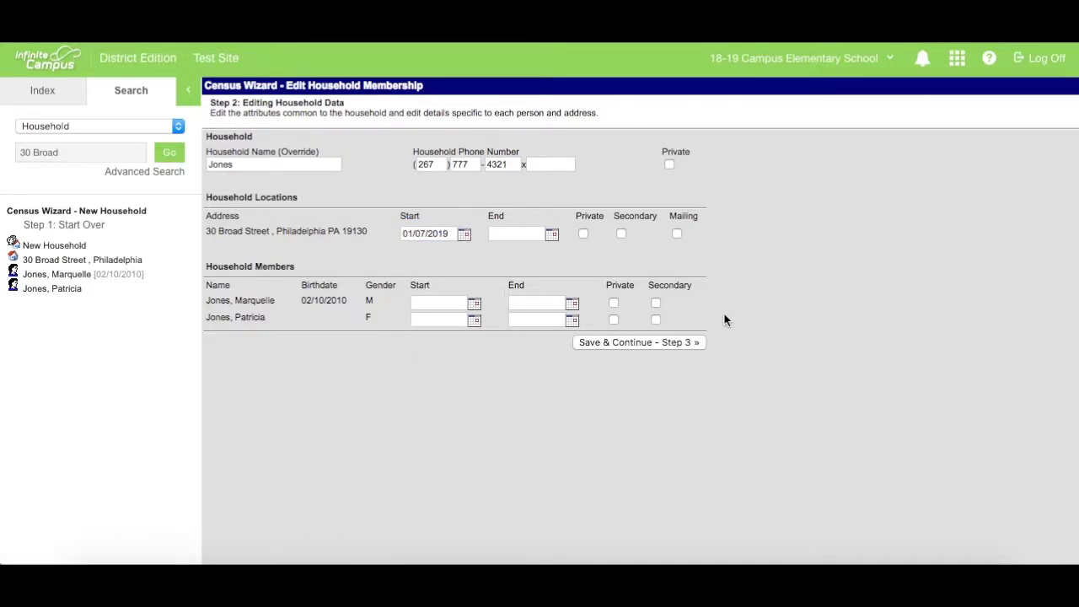
left_click(678, 237)
left_click(474, 309)
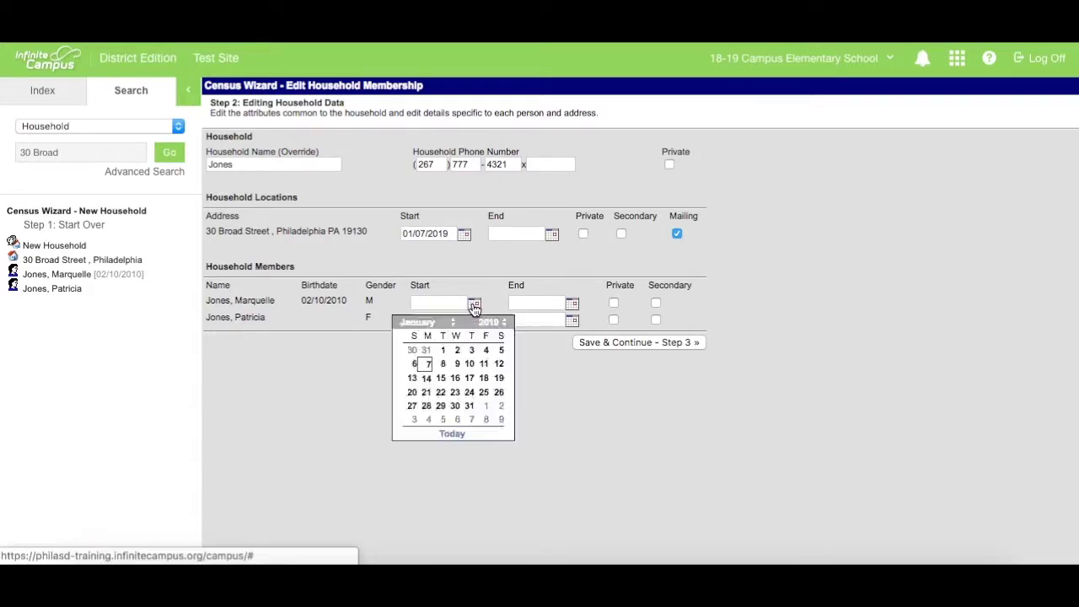
left_click(429, 364)
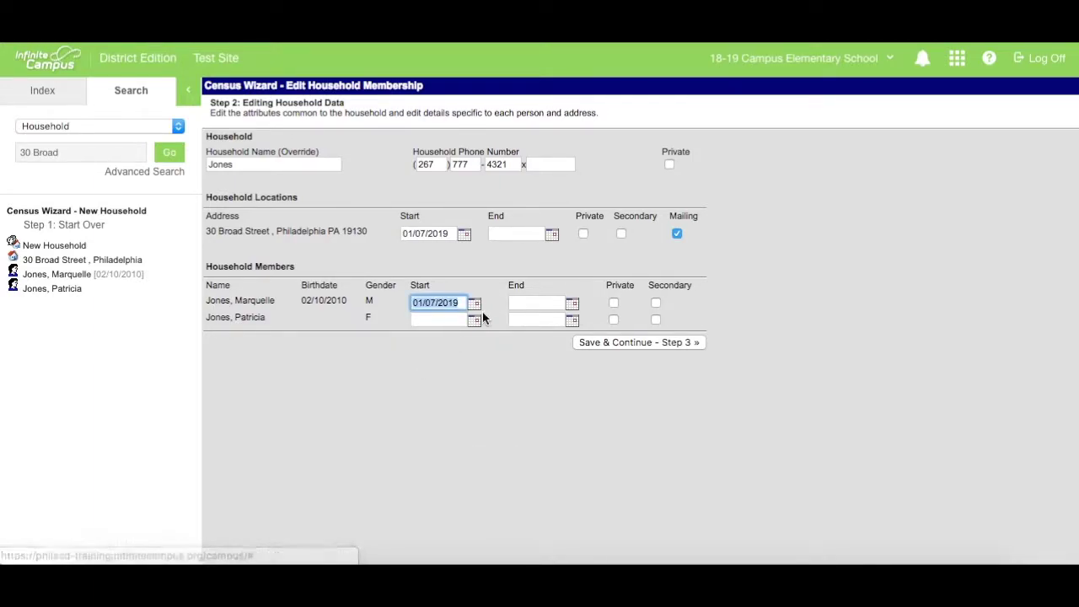
left_click(475, 322)
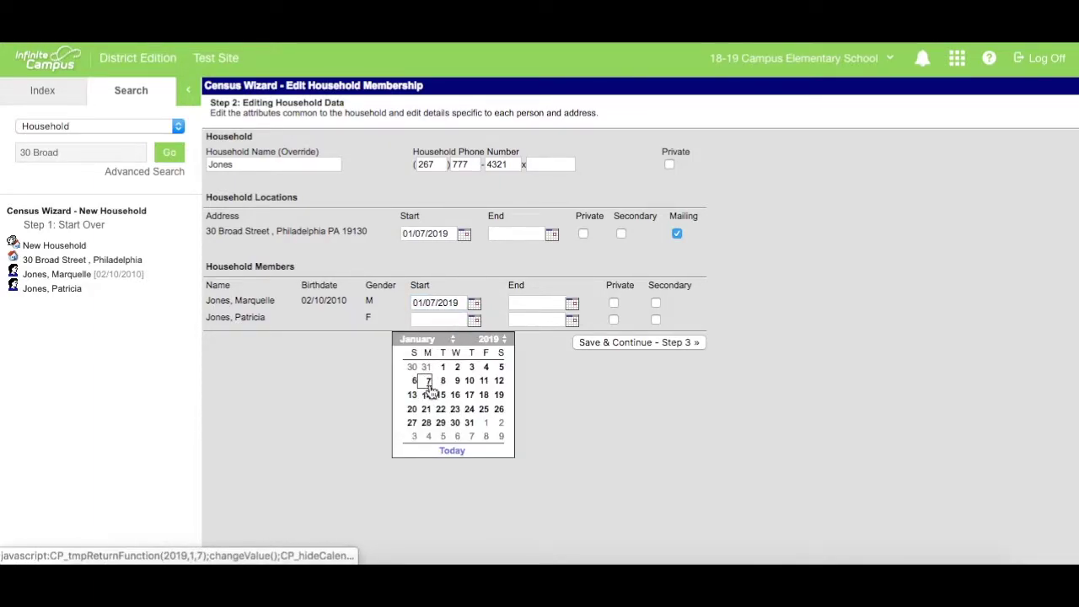
left_click(429, 382)
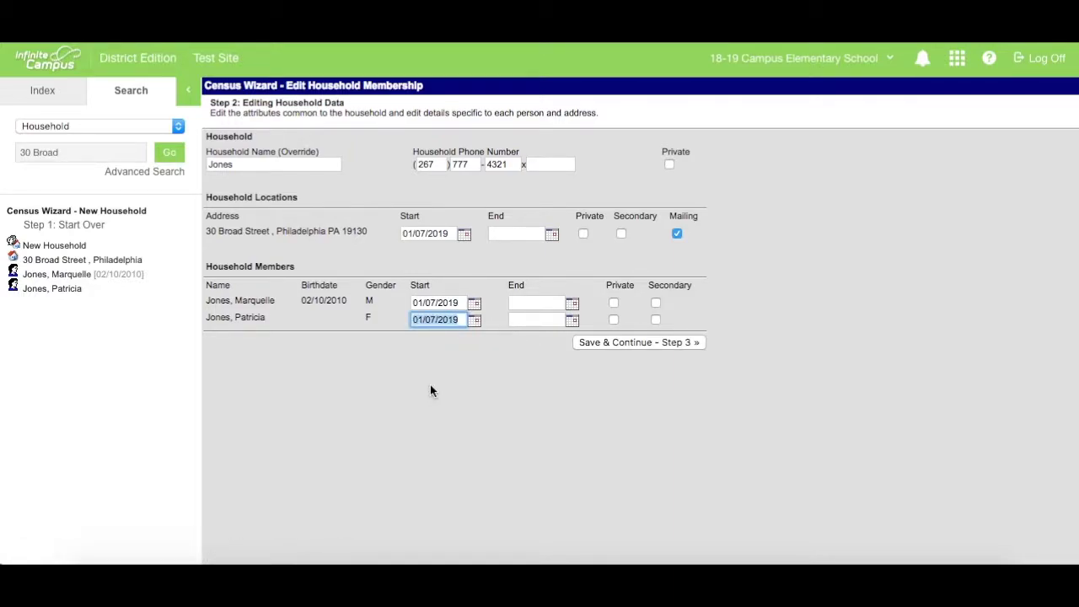
left_click(632, 344)
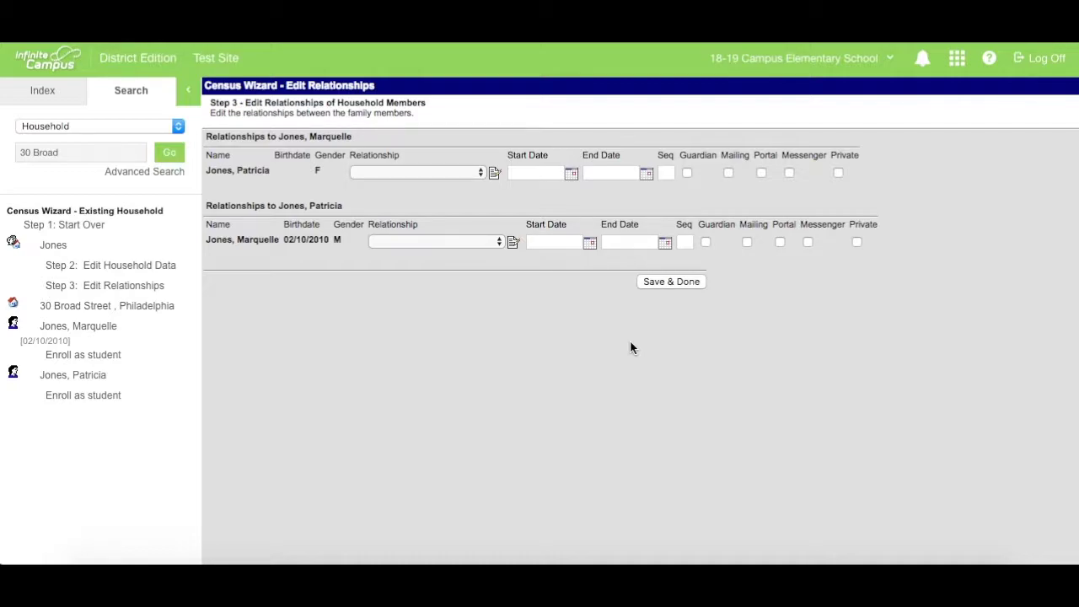
Set the relationship to Mother with start date 01/07/2019
left_click(475, 175)
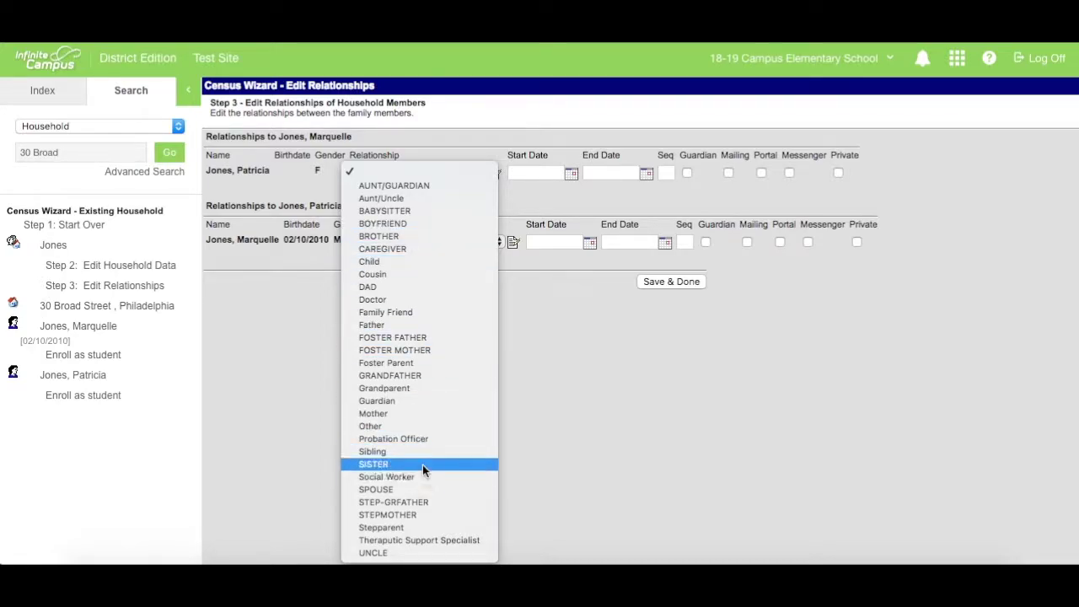
left_click(398, 414)
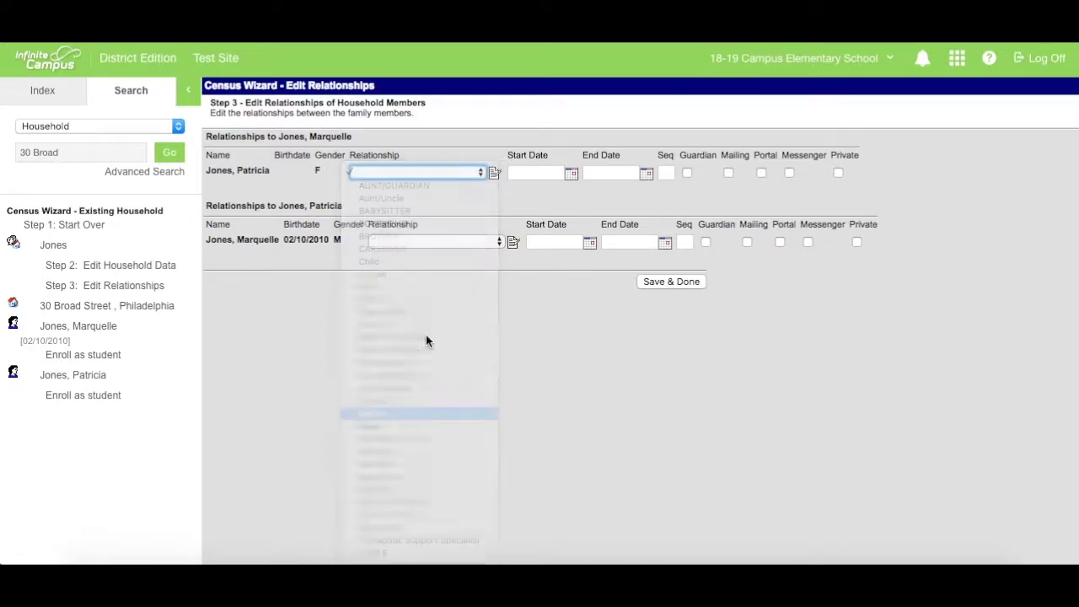
left_click(572, 176)
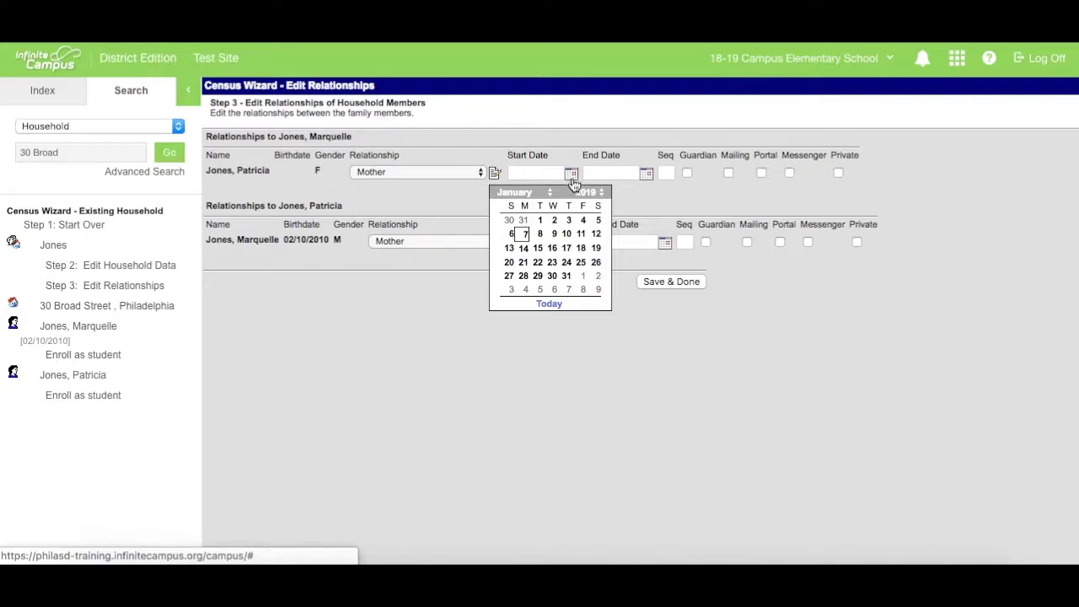
left_click(525, 234)
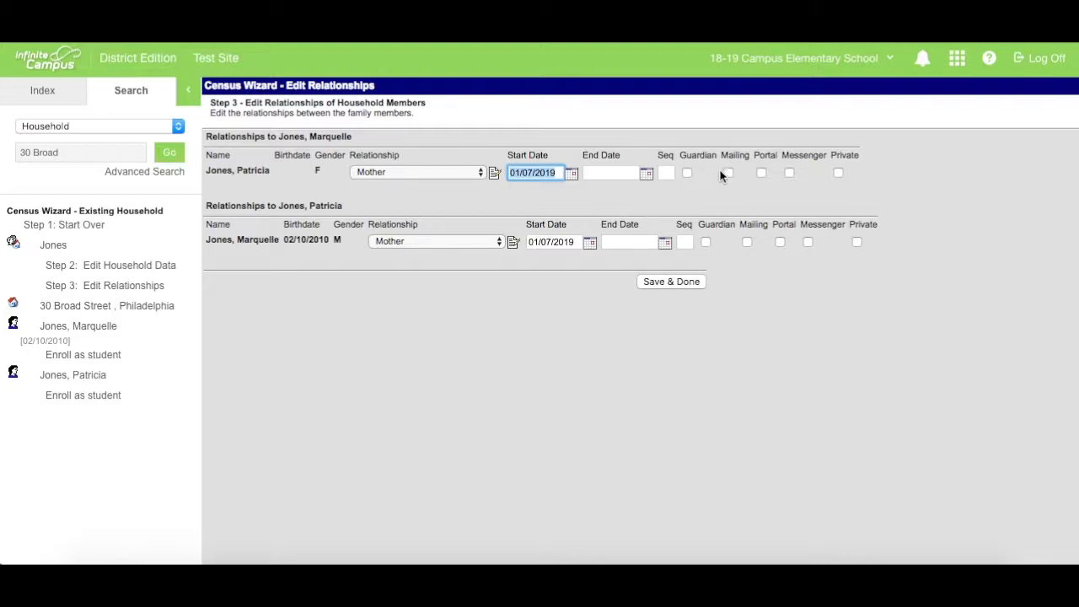
Tick Guardian, Mailing, Portal and Messenger, set sequence 1, and save the relationships
left_click(686, 173)
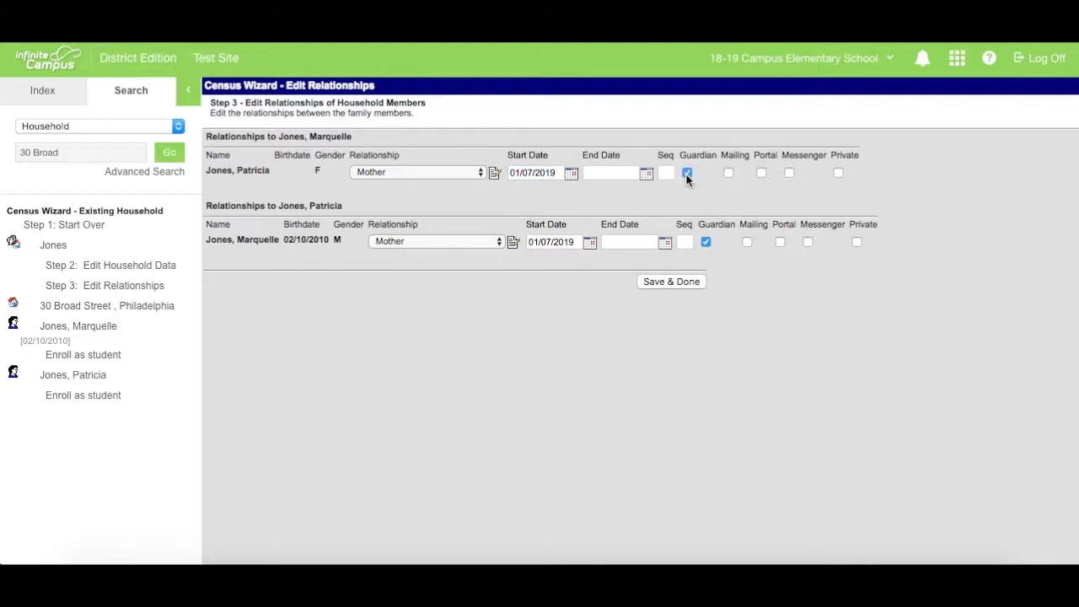
left_click(729, 173)
left_click(761, 173)
left_click(789, 173)
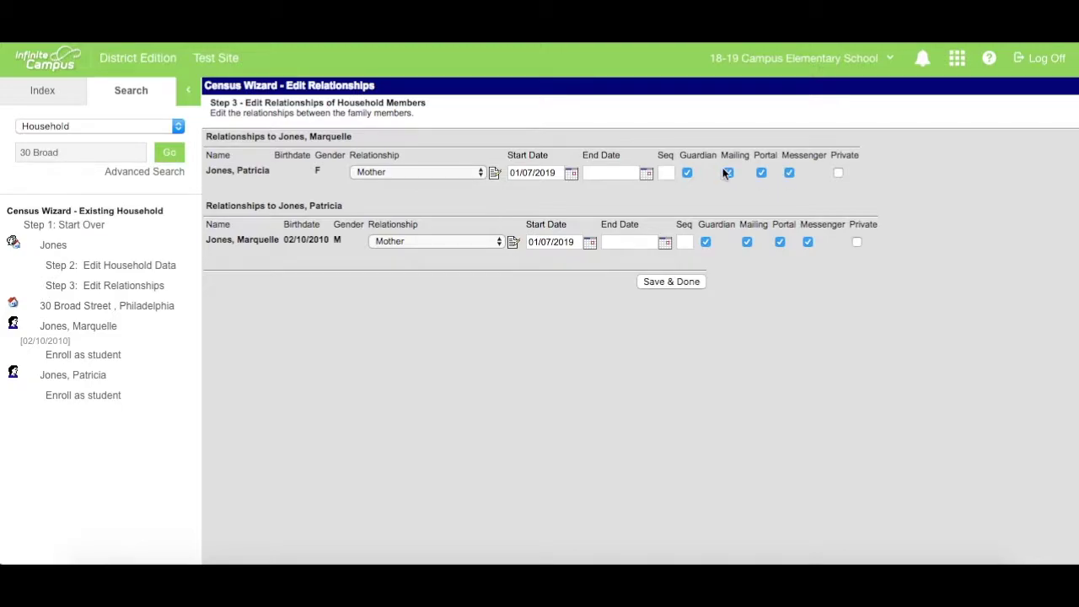
left_click(667, 172)
type("1")
left_click(678, 285)
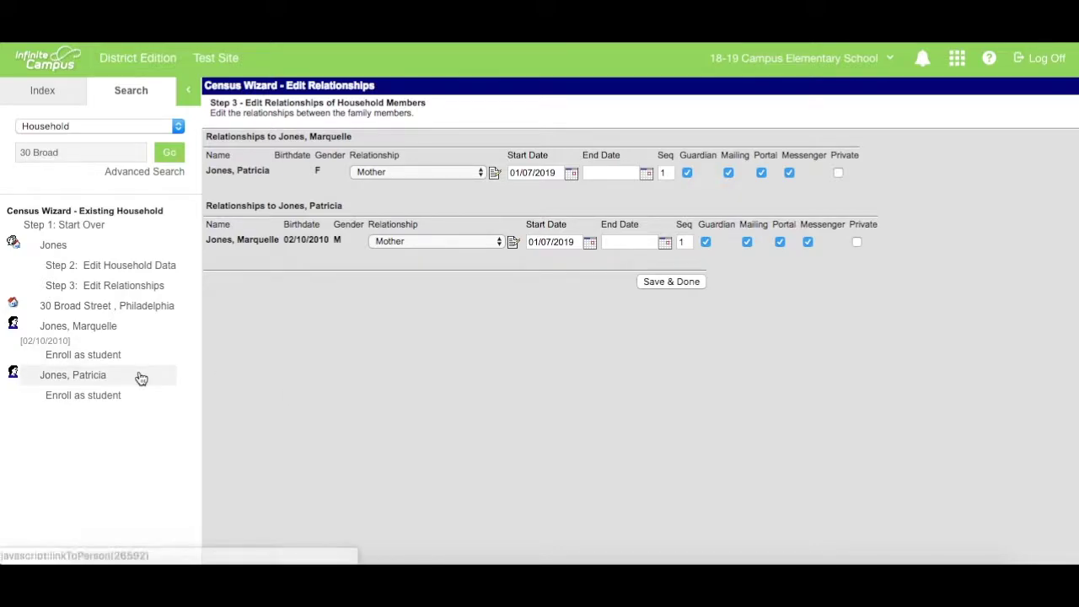
Open the student's Relationships tab and begin a new non-household relationship
left_click(88, 332)
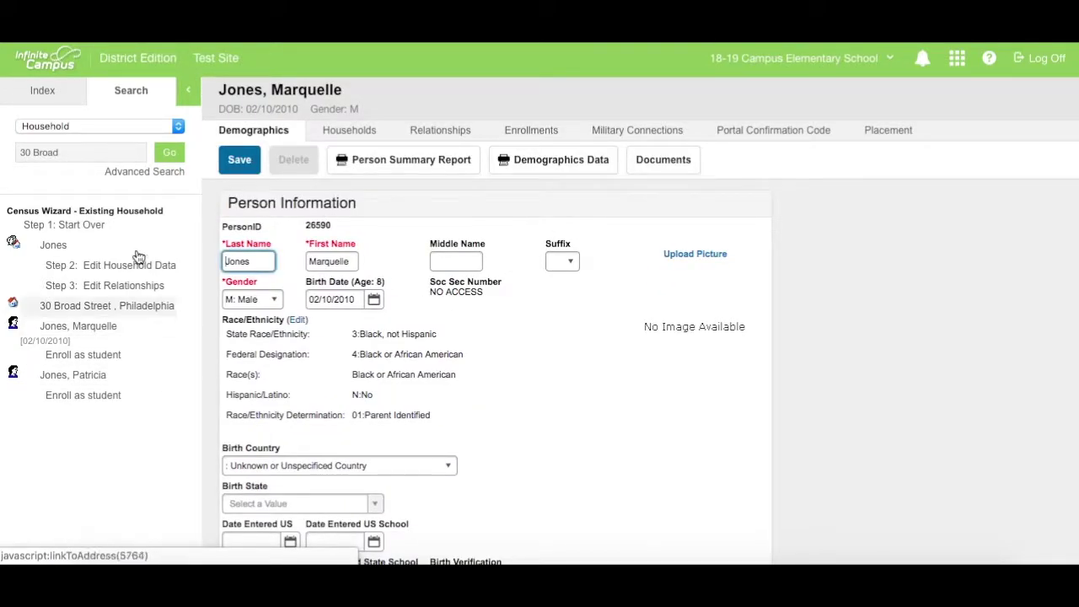
left_click(454, 138)
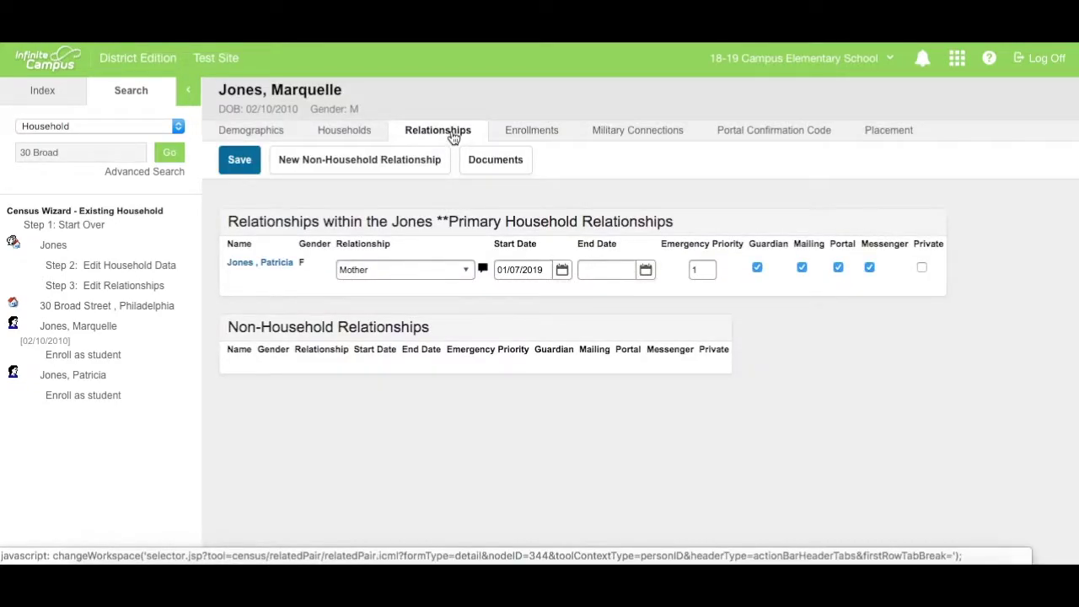
left_click(357, 166)
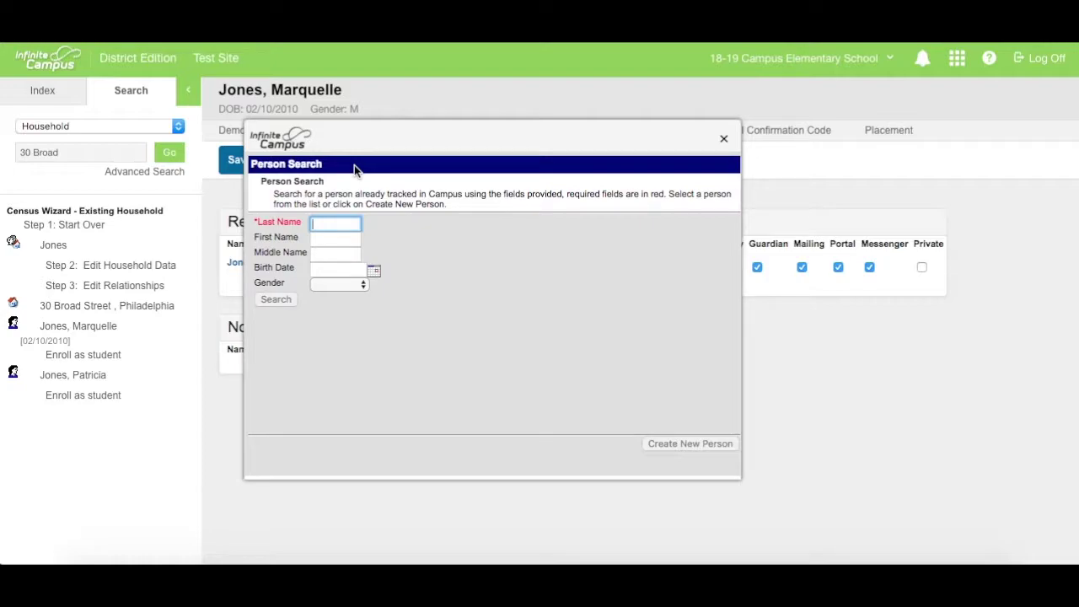
Search for the grandparent by last and first name
key("Tab")
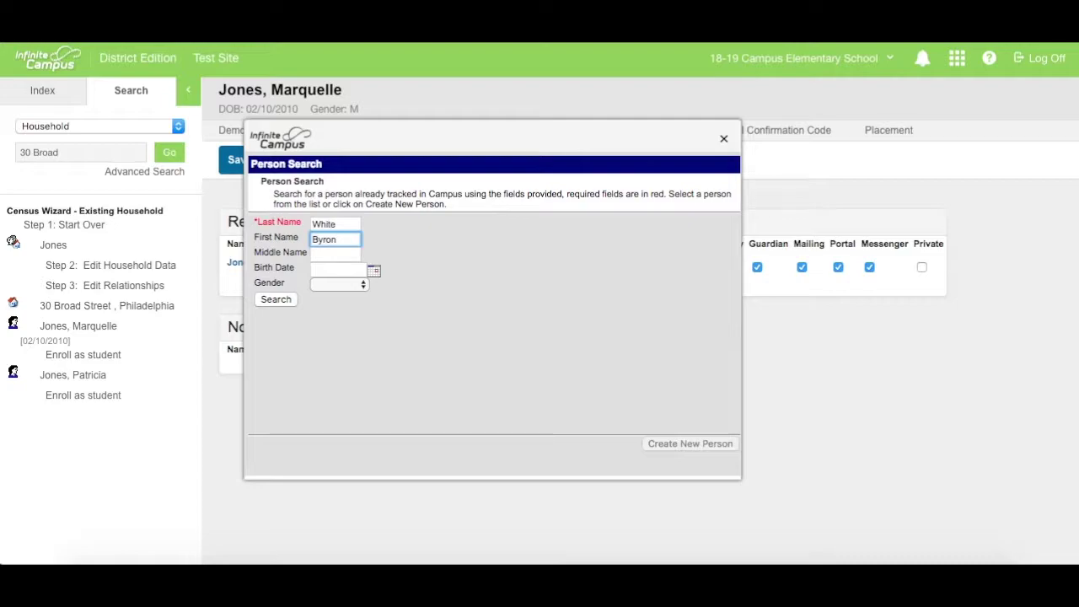
left_click(274, 300)
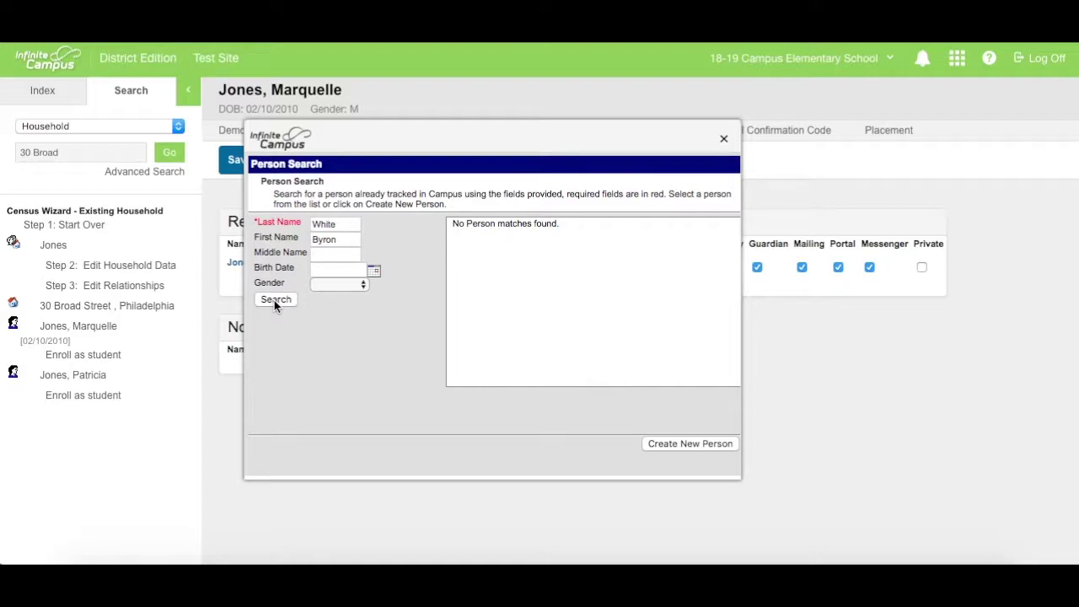
Create him as a new male person and add him to the relationships
left_click(689, 444)
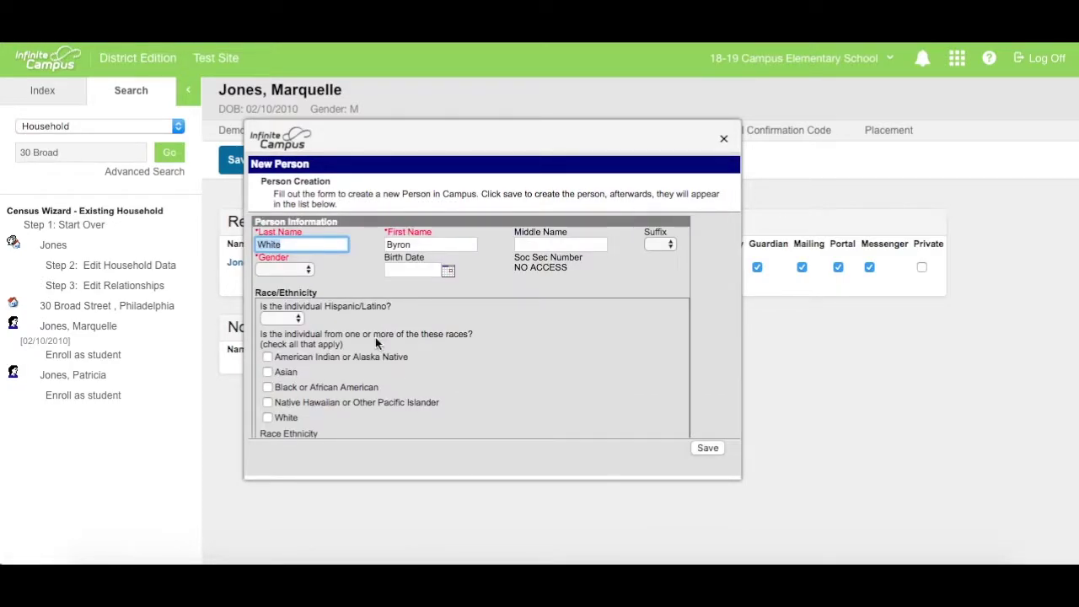
left_click(307, 271)
left_click(304, 282)
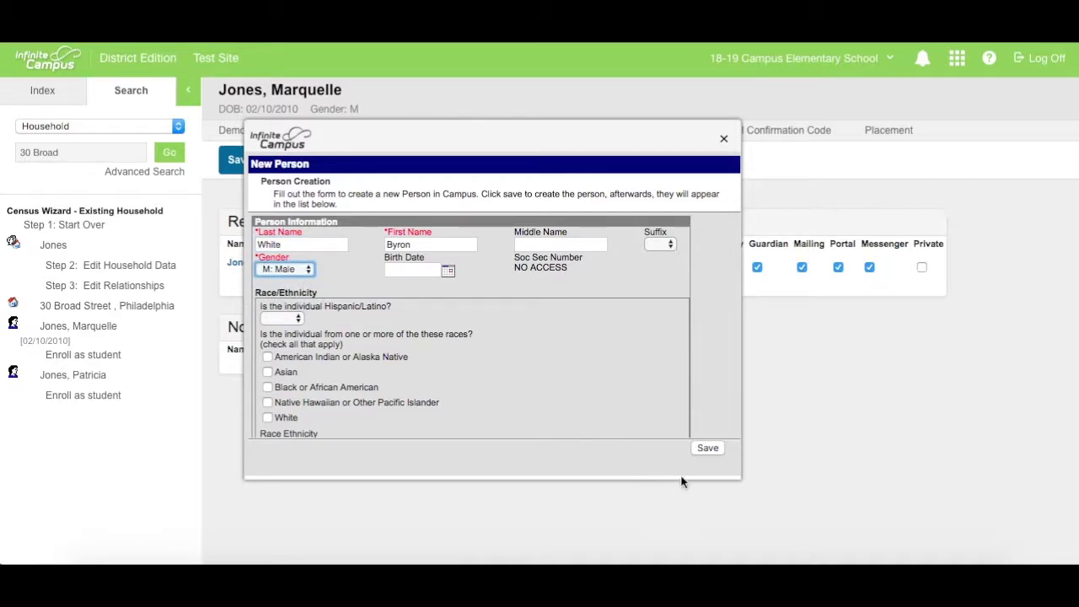
left_click(710, 448)
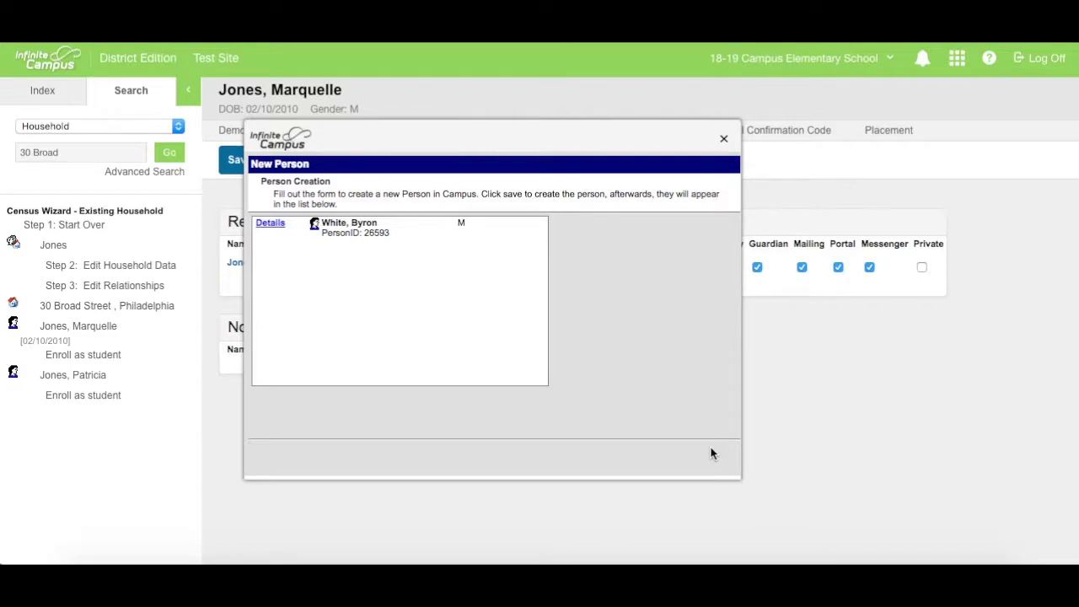
left_click(386, 235)
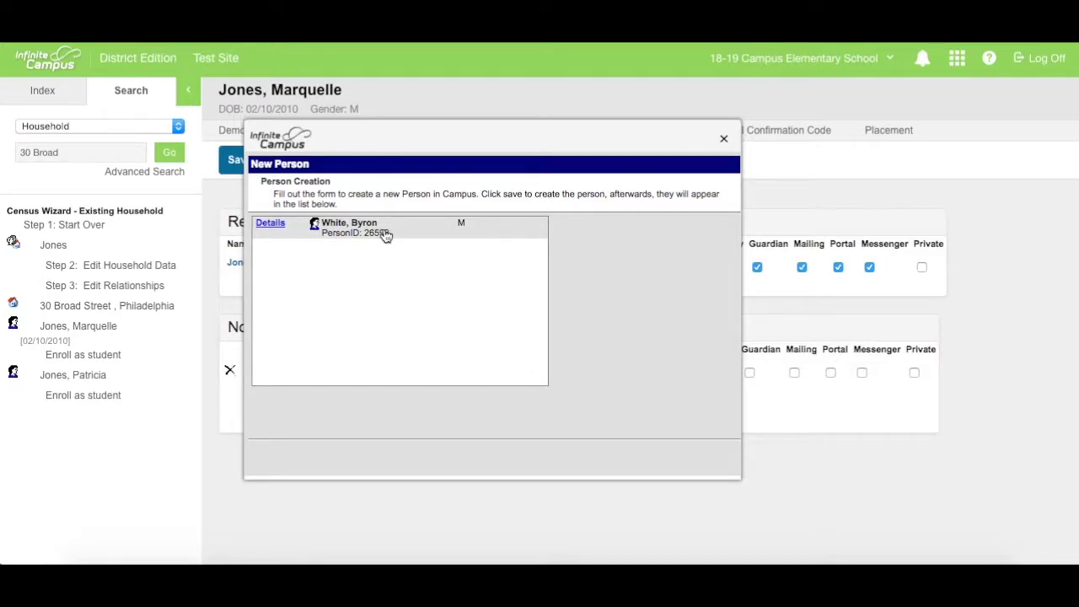
Save the new relationship row as Grandparent, from 01/07/2019, with emergency priority 2
left_click(723, 140)
left_click(472, 377)
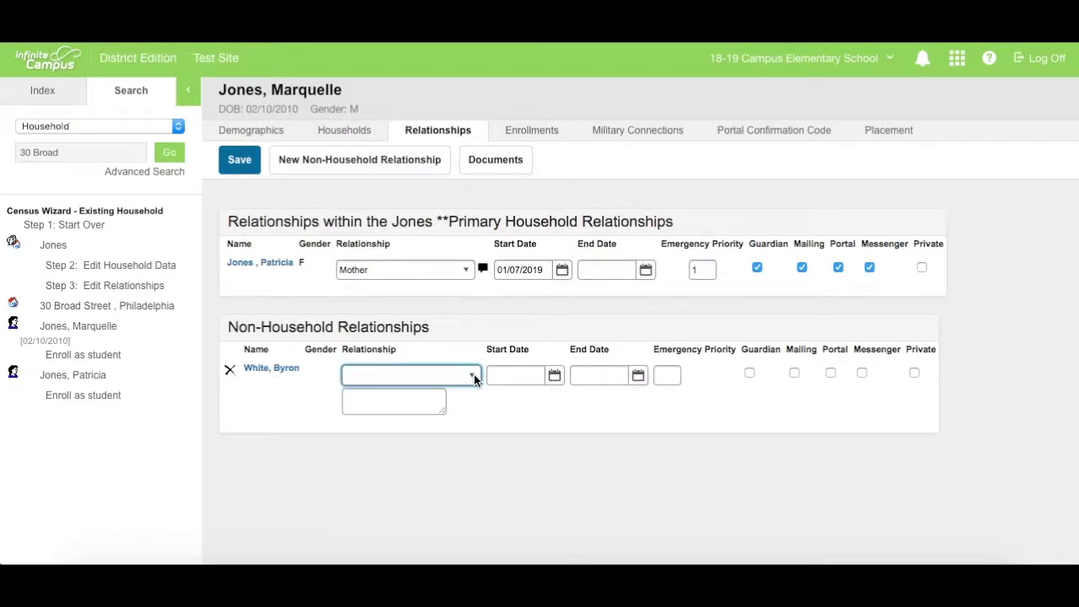
left_click(474, 374)
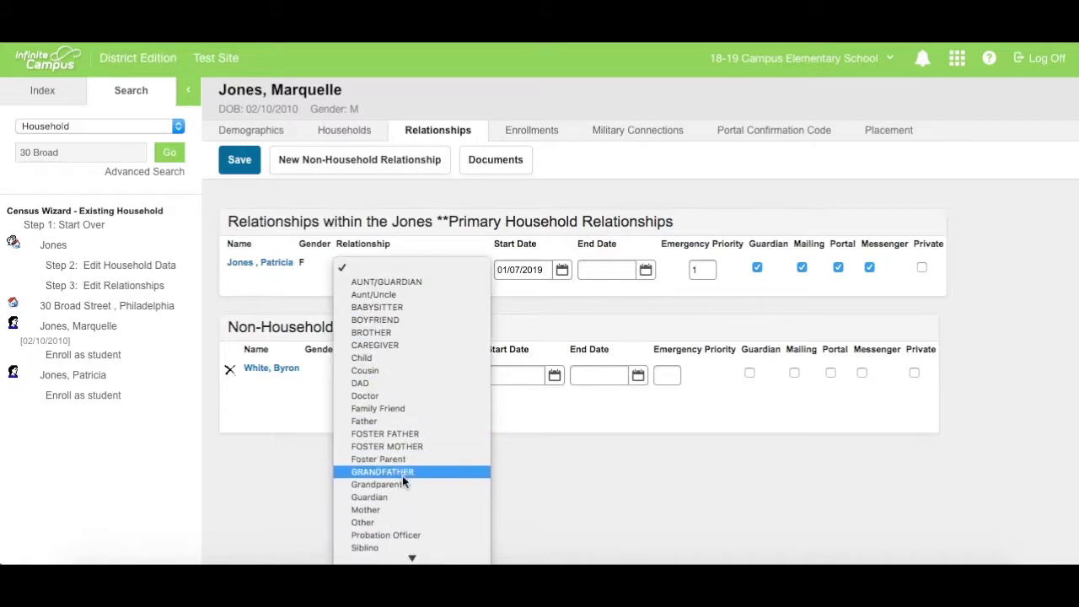
left_click(404, 483)
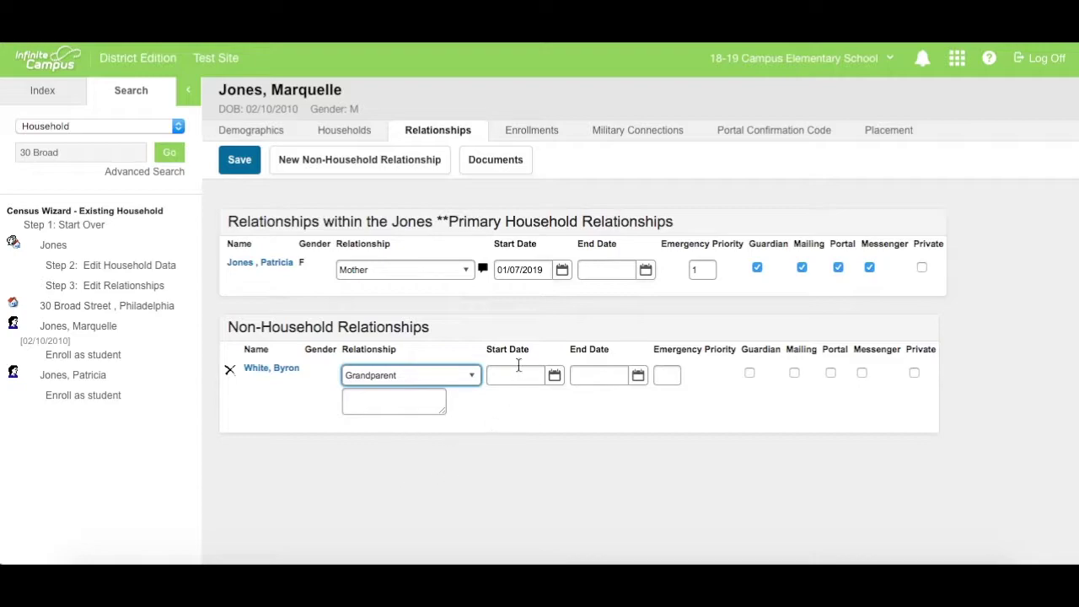
left_click(555, 376)
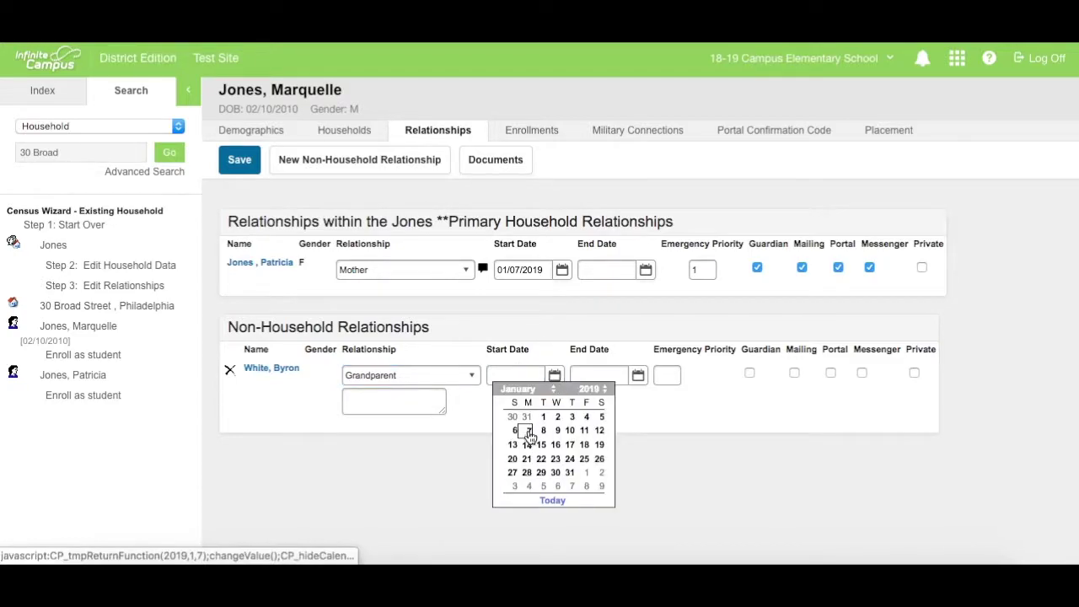
left_click(527, 431)
left_click(666, 372)
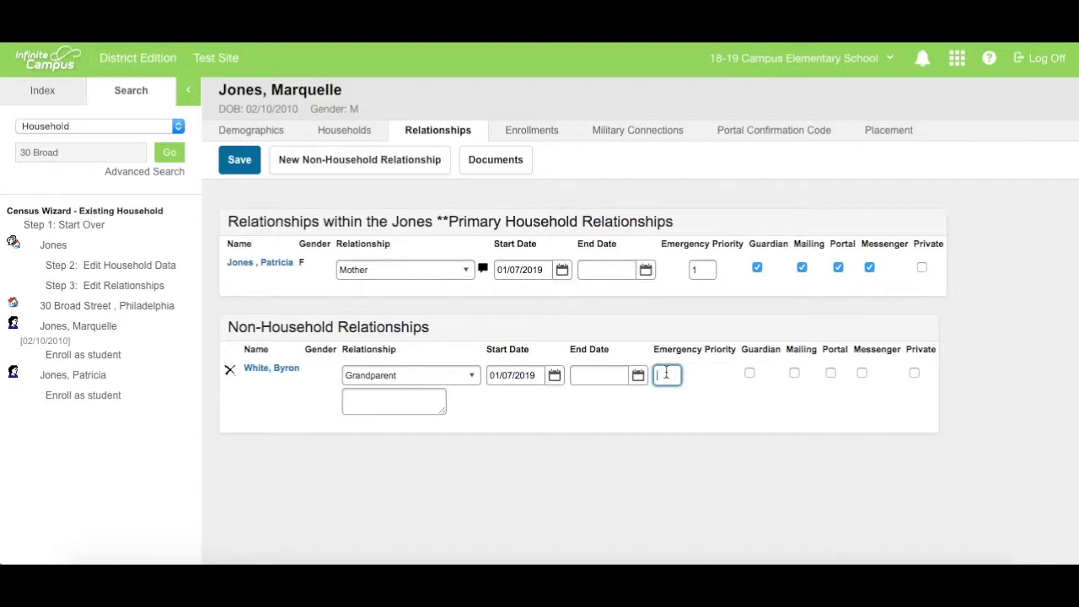
type("2")
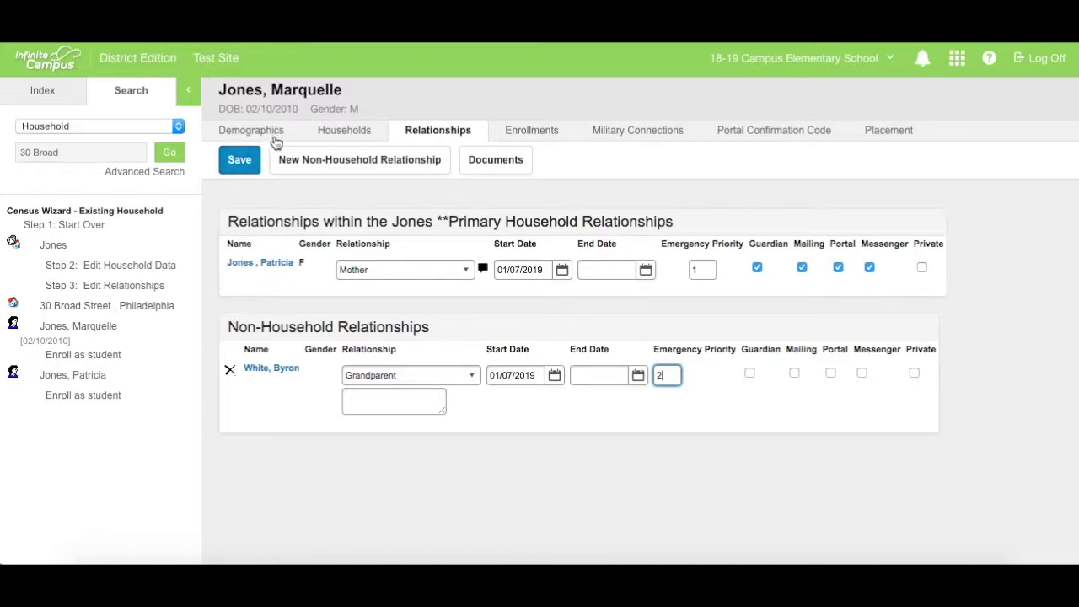
left_click(240, 160)
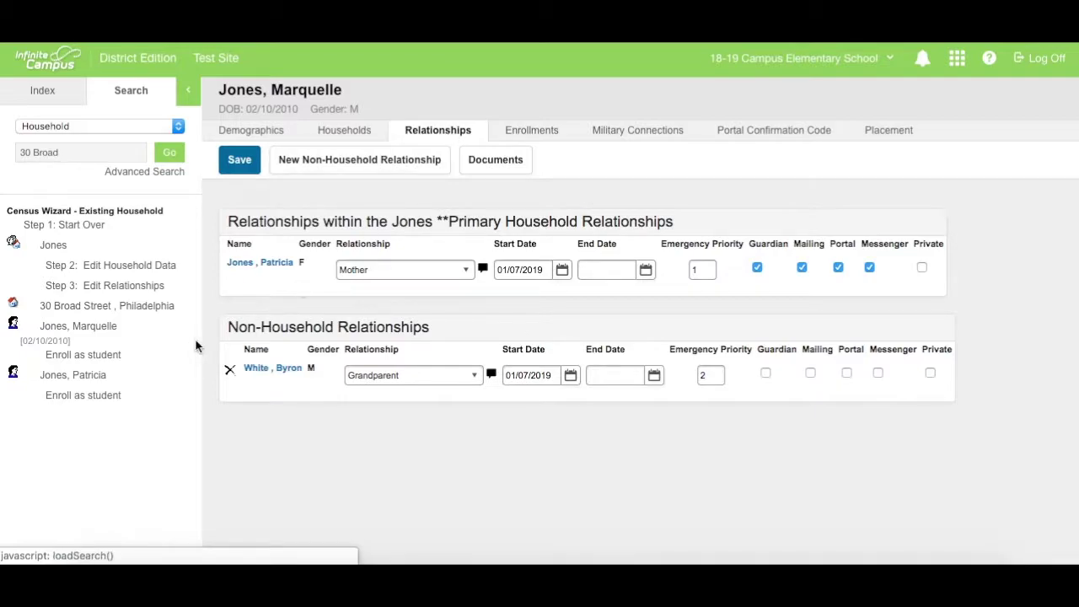
Bring up the grandparent's Demographics tab and review his person information
left_click(277, 373)
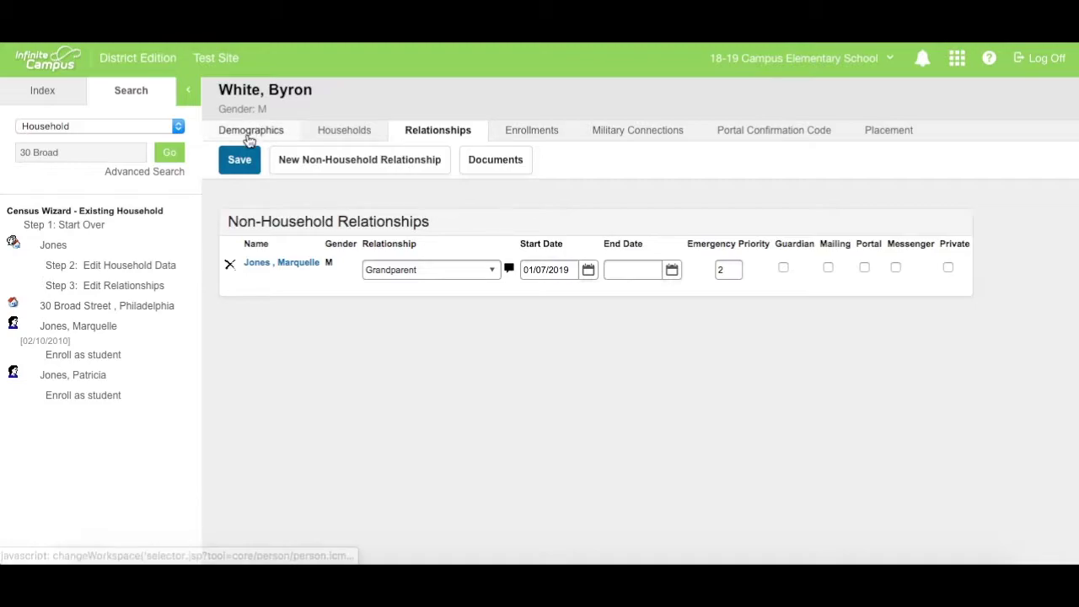
left_click(249, 137)
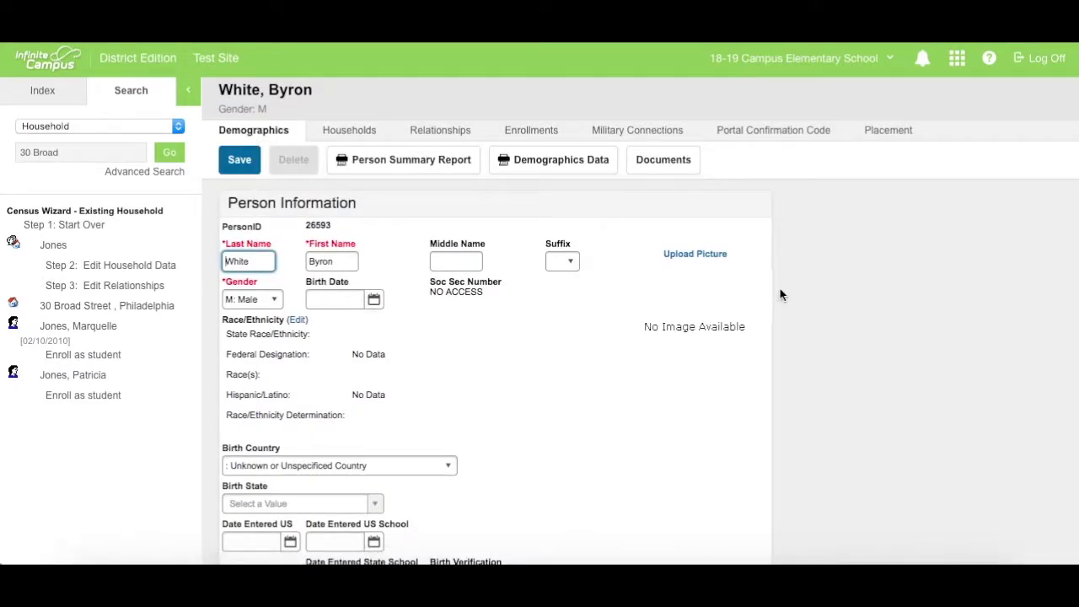
scroll(780, 291, "down", 1)
scroll(780, 293, "down", 5)
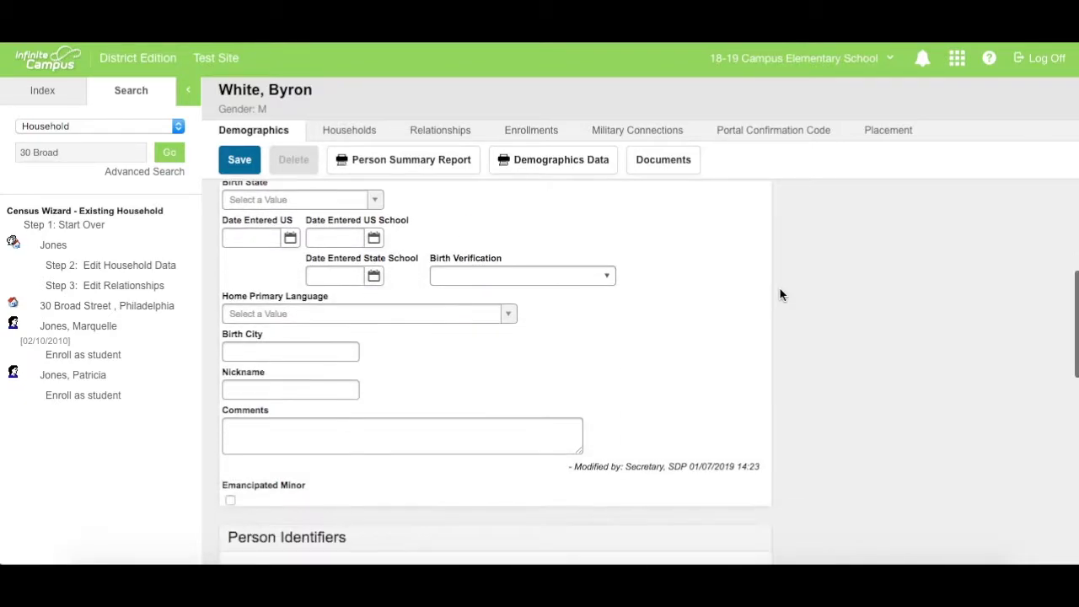
scroll(780, 295, "down", 6)
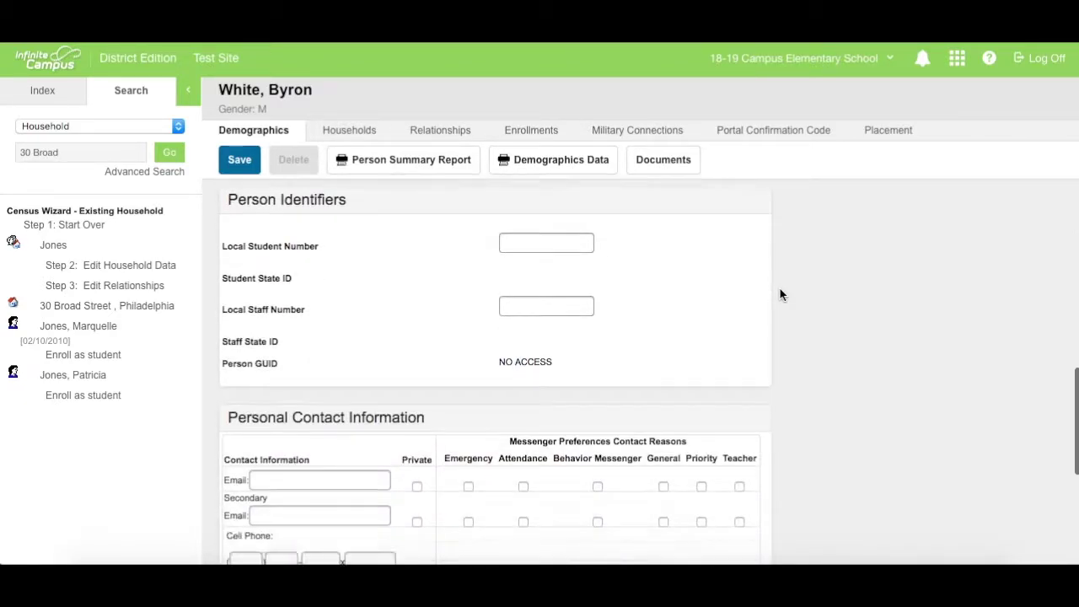
scroll(780, 294, "up", 3)
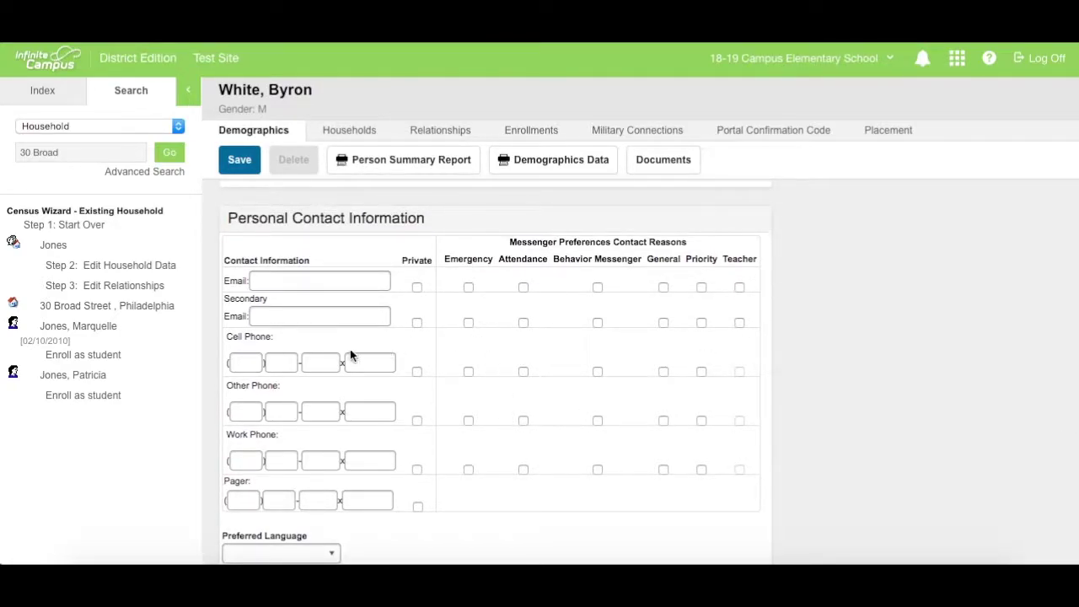
Add the grandparent's cell phone number, flag it for emergency messenger, and save
left_click(244, 365)
type("214) ")
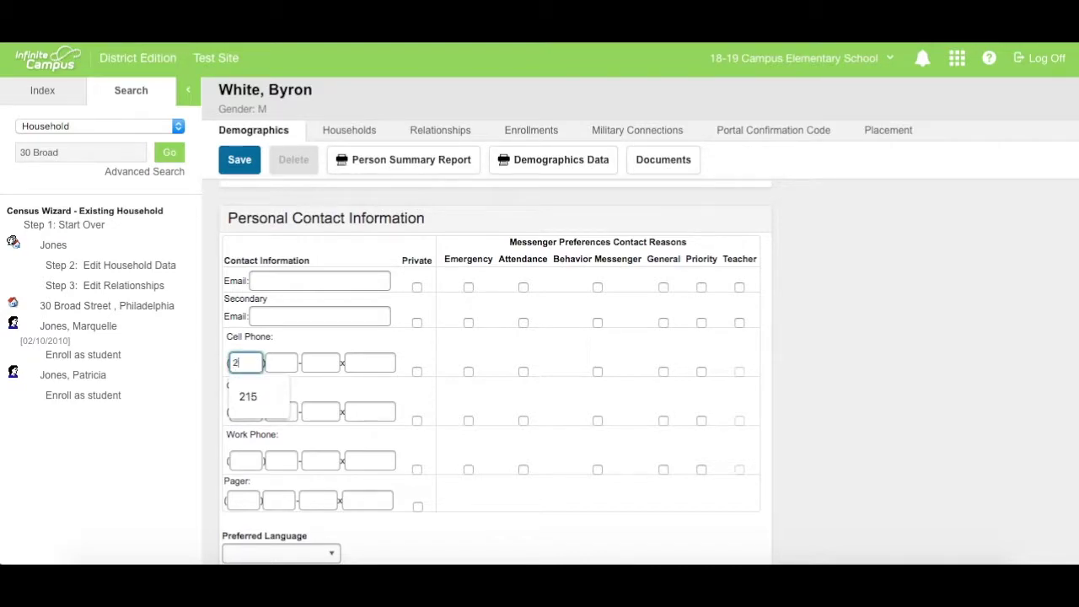
type("555-8")
type("423")
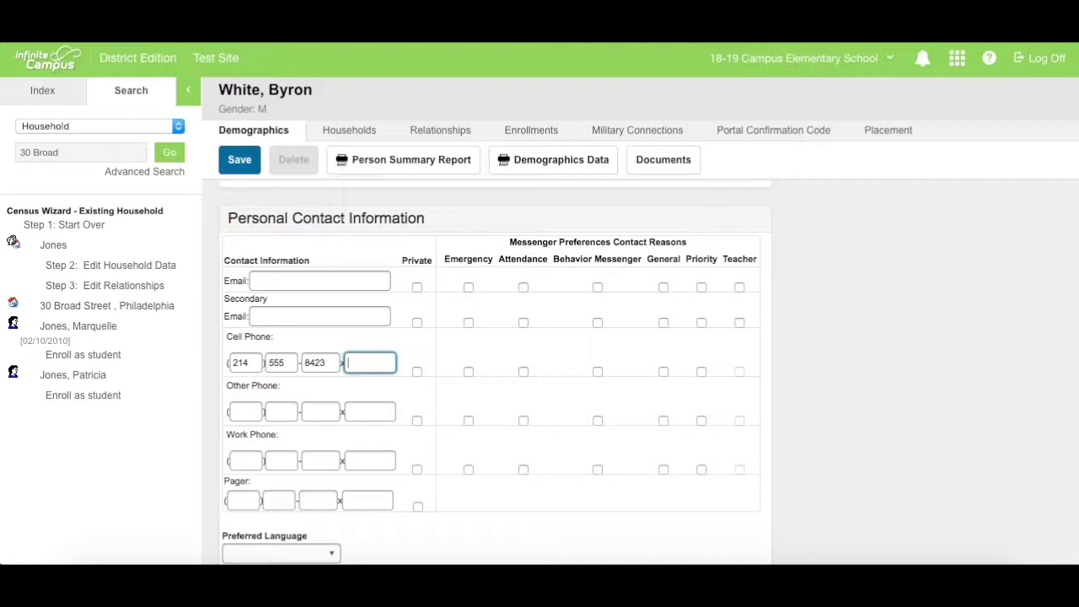
left_click(468, 372)
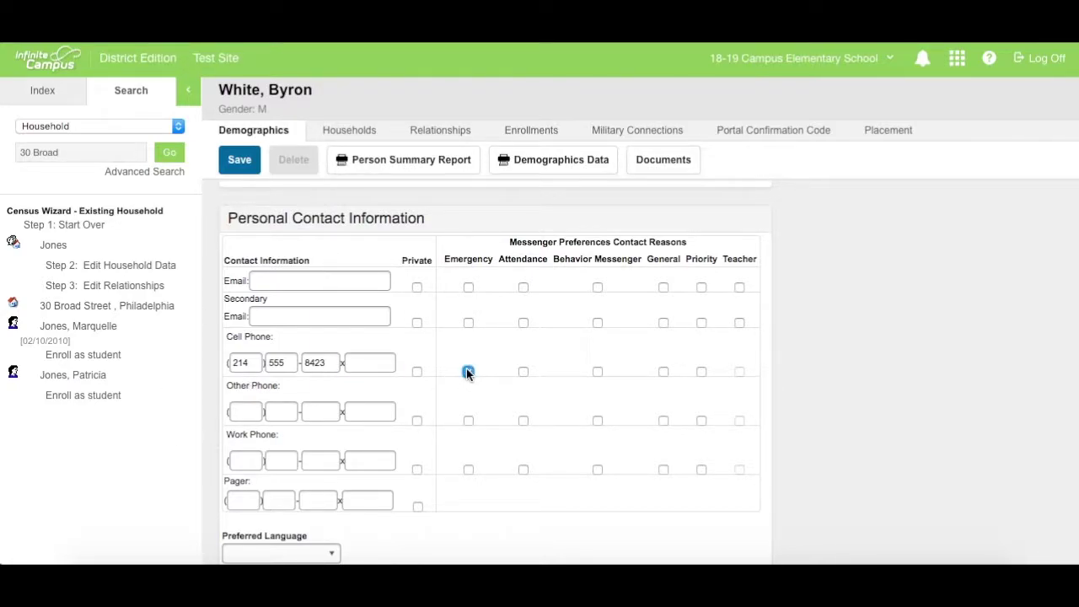
left_click(239, 162)
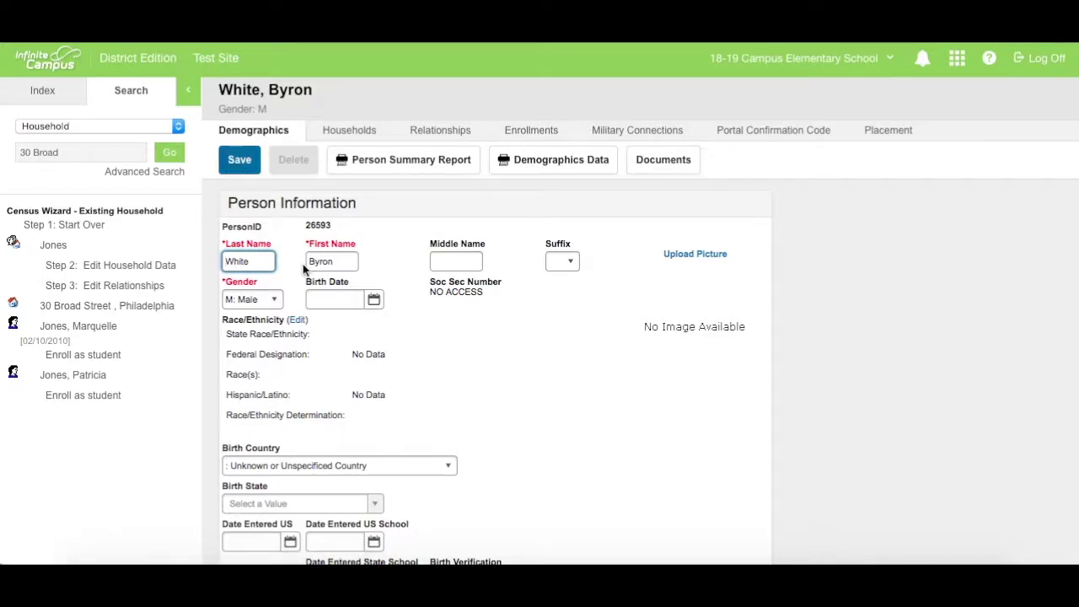
Go to Student Information > General through the Index
left_click(40, 91)
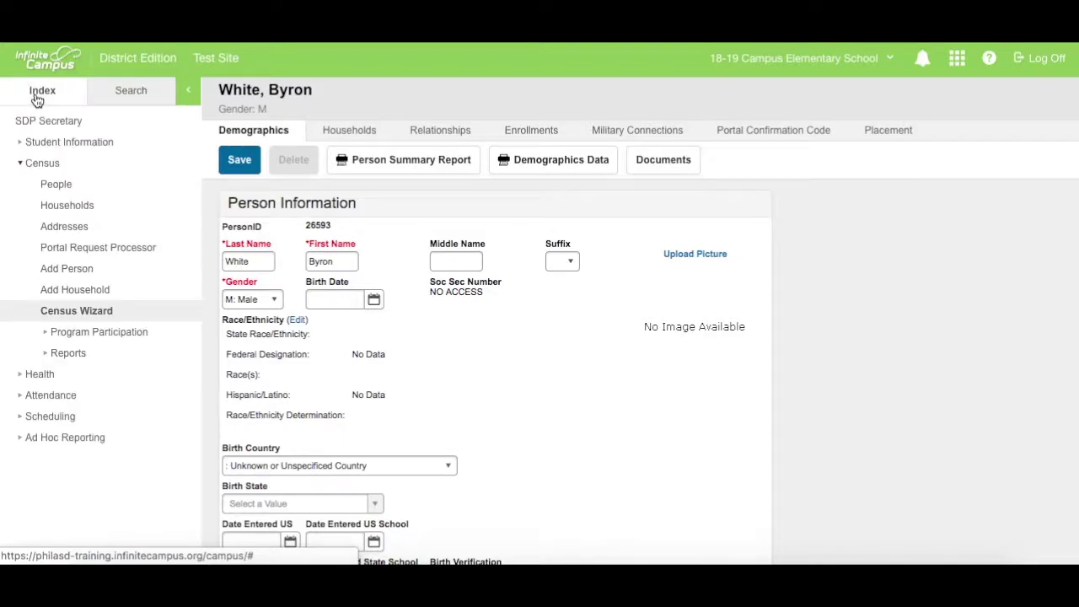
left_click(25, 163)
left_click(24, 143)
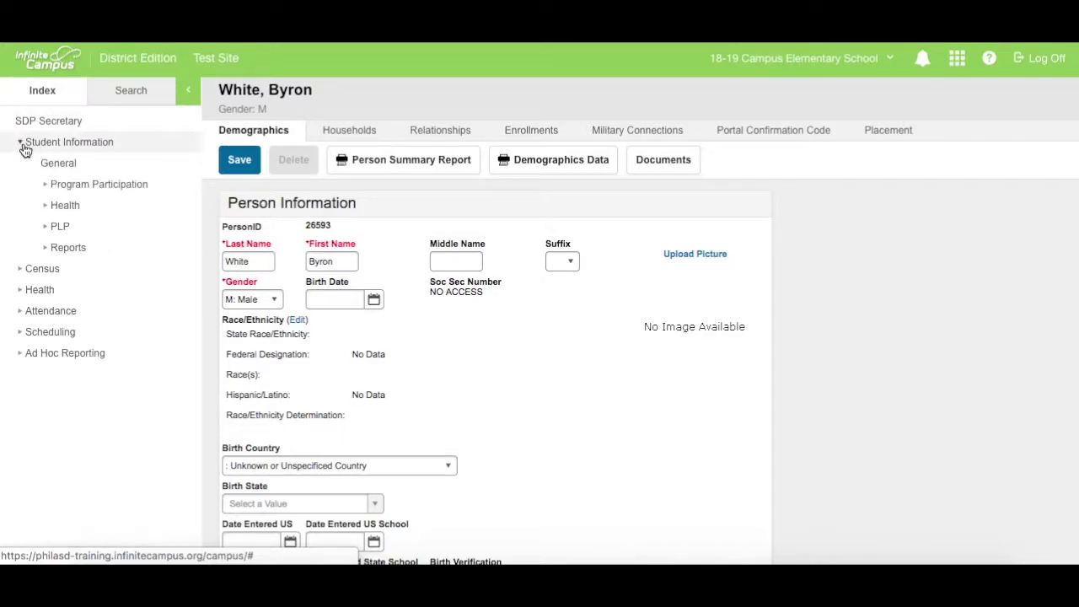
left_click(59, 164)
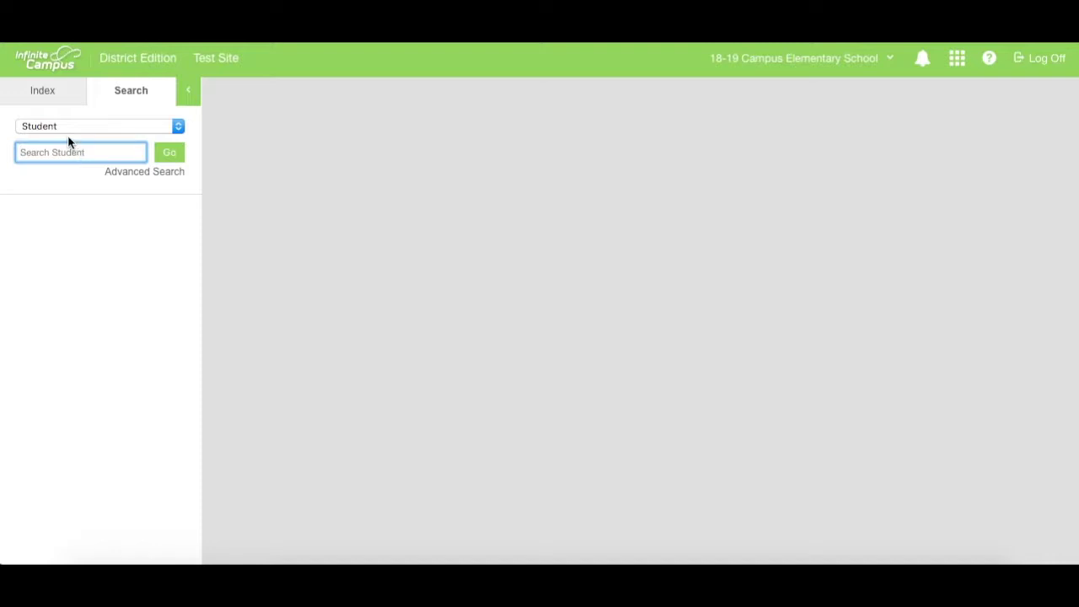
Search All People for the student by last and first name
left_click(63, 125)
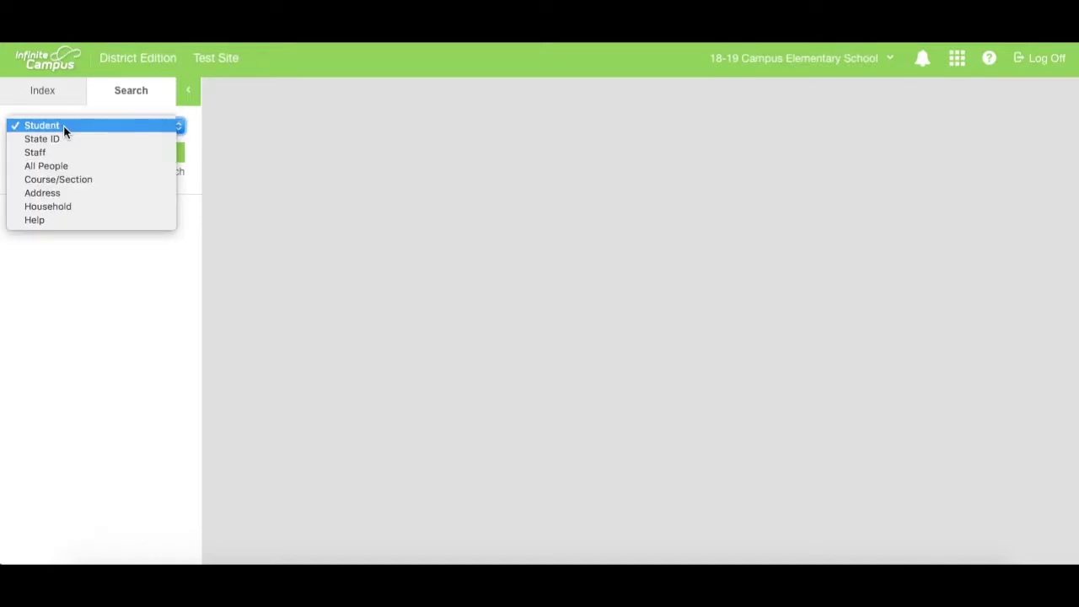
left_click(84, 166)
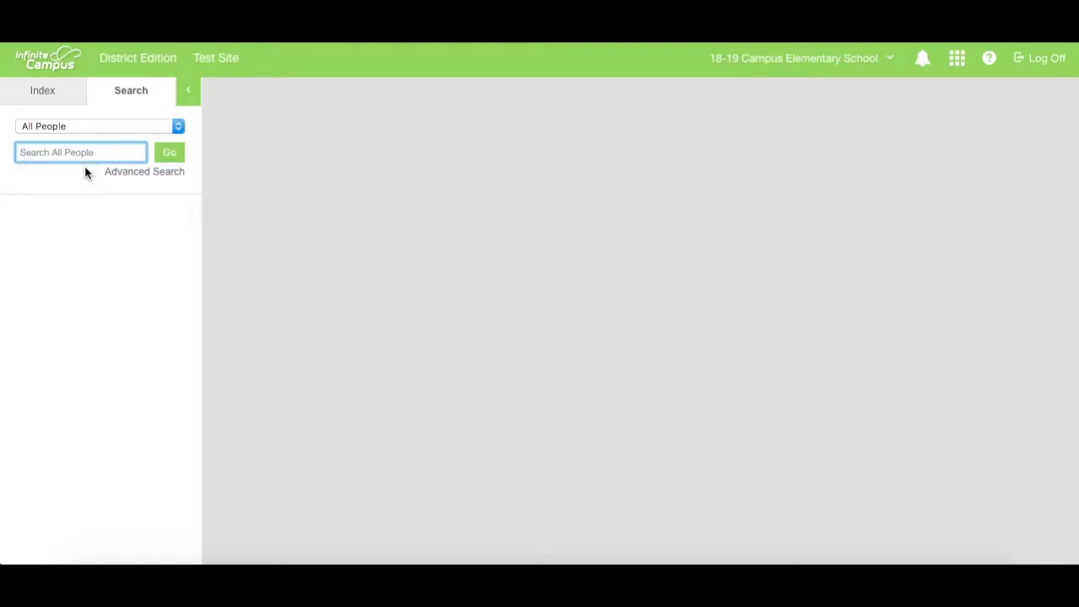
key("Return")
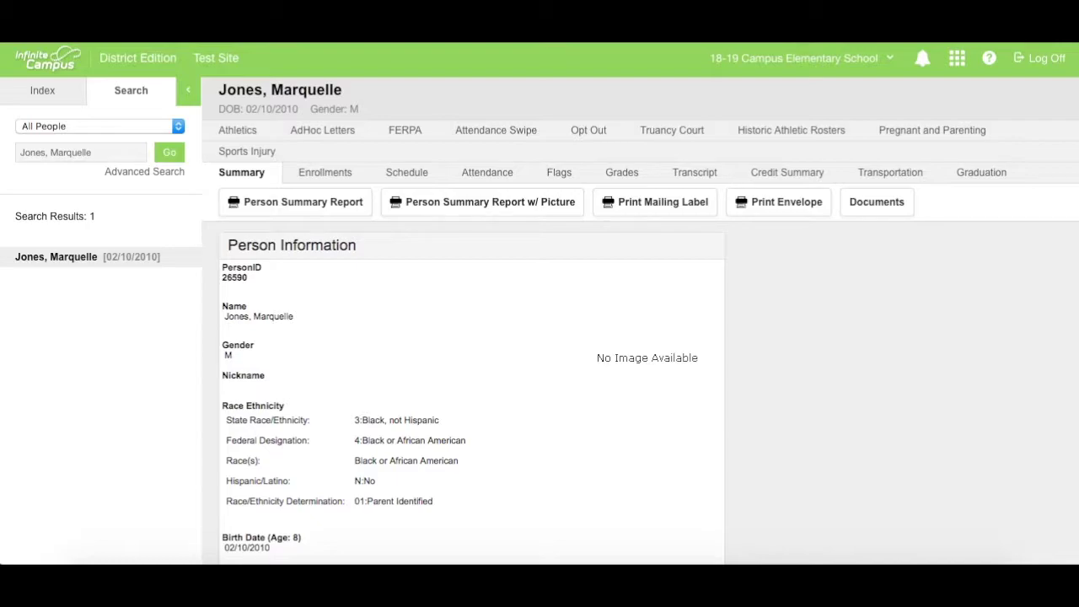
Begin a new enrollment from the Enrollments tab, accepting the school-boundary warning
left_click(334, 180)
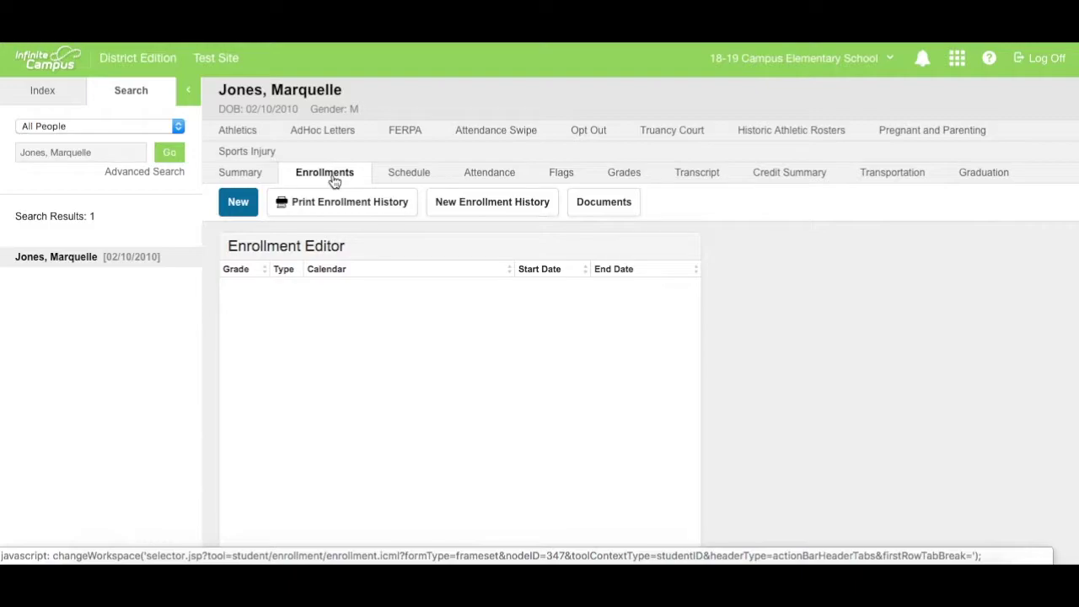
left_click(249, 213)
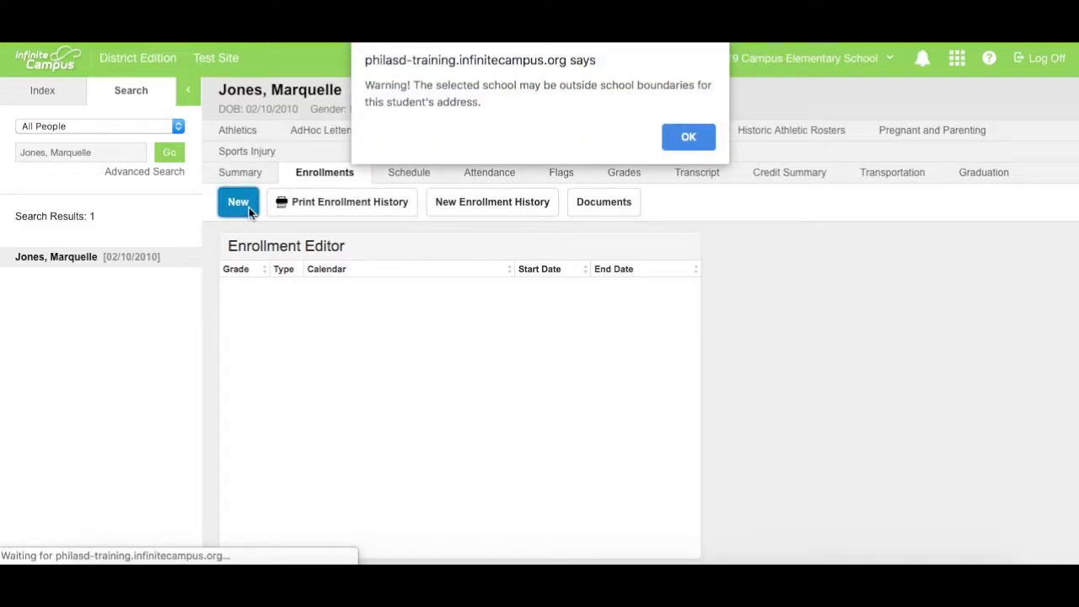
left_click(690, 138)
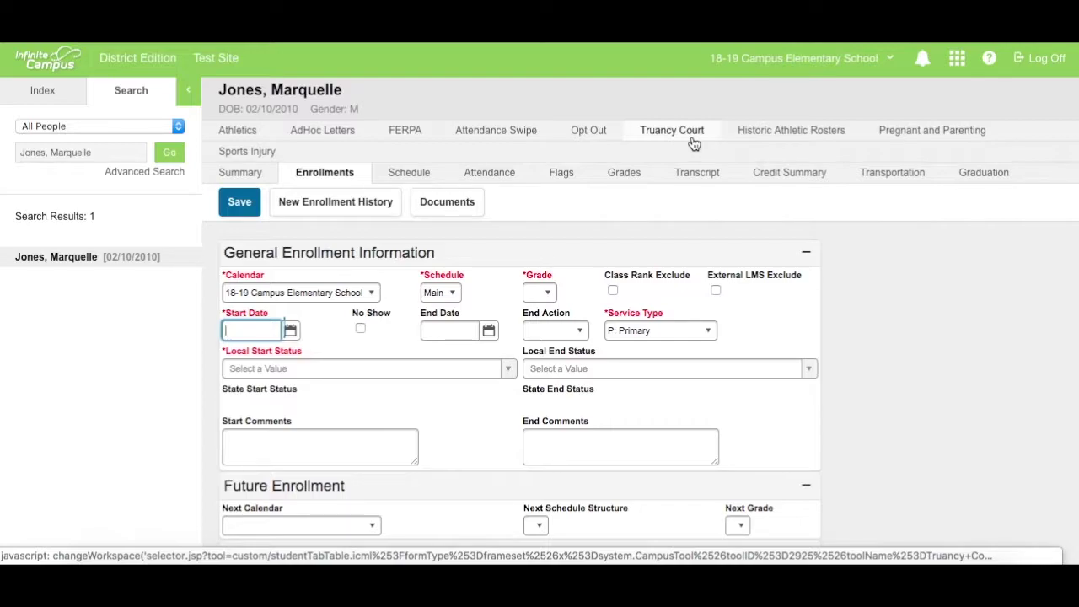
Set grade 03, start date 01/07/2019 and local start status E01
left_click(548, 292)
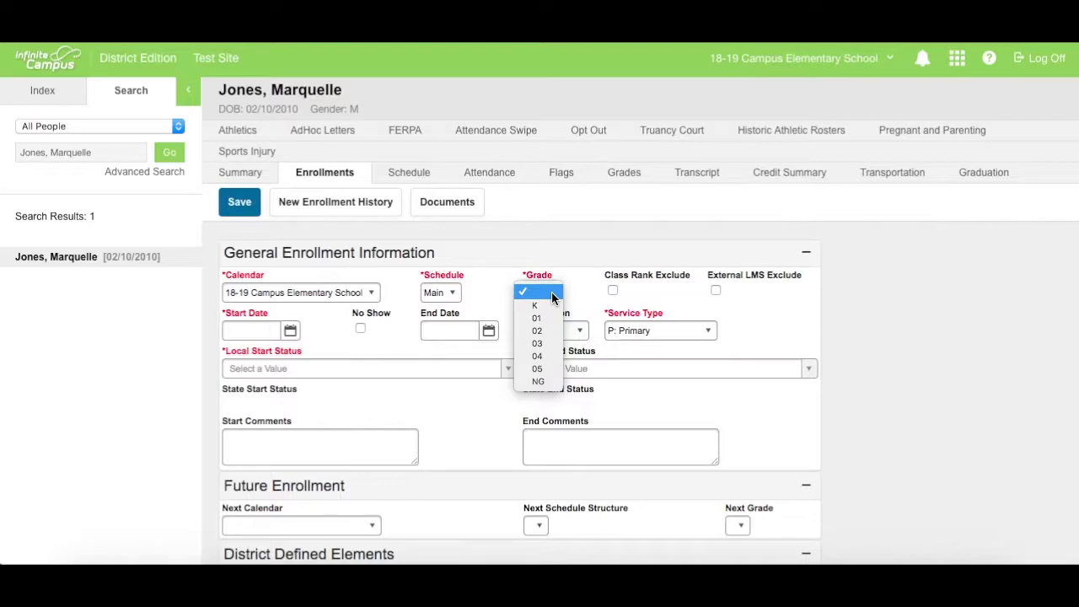
left_click(550, 343)
left_click(290, 331)
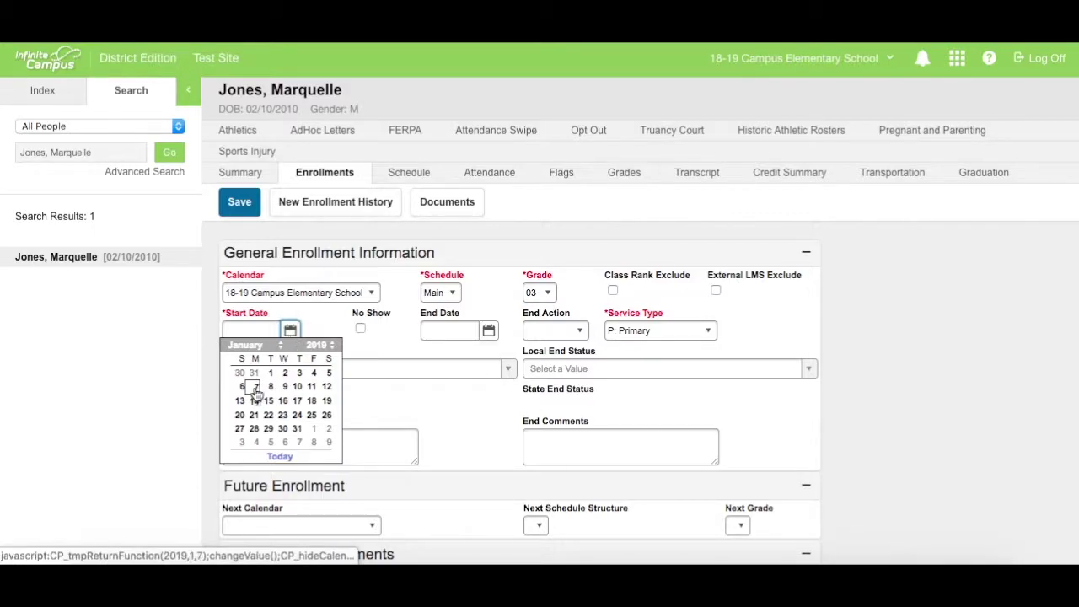
left_click(255, 394)
left_click(315, 369)
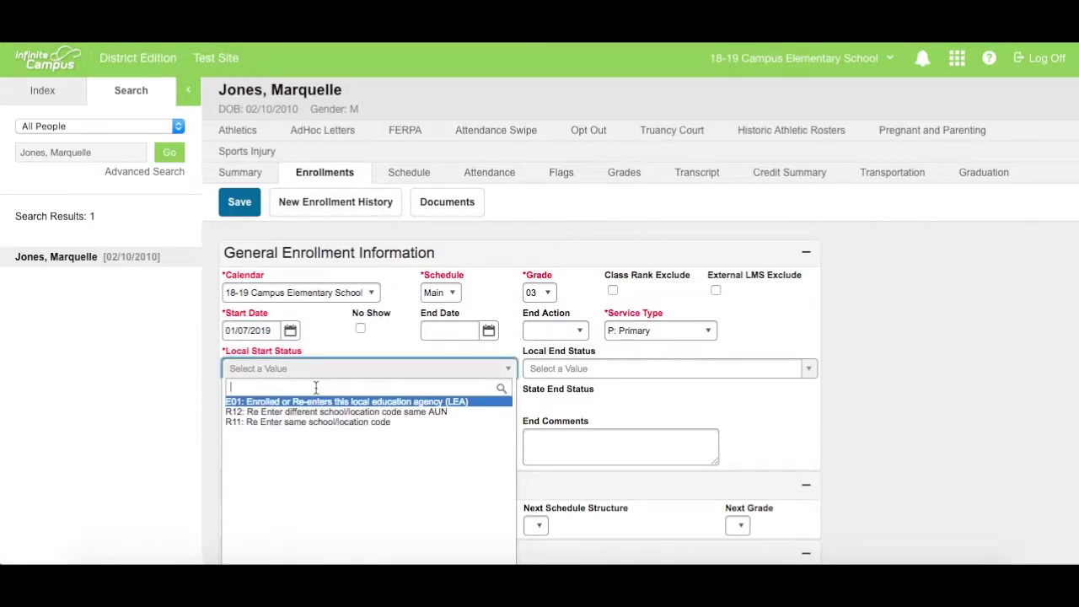
left_click(316, 404)
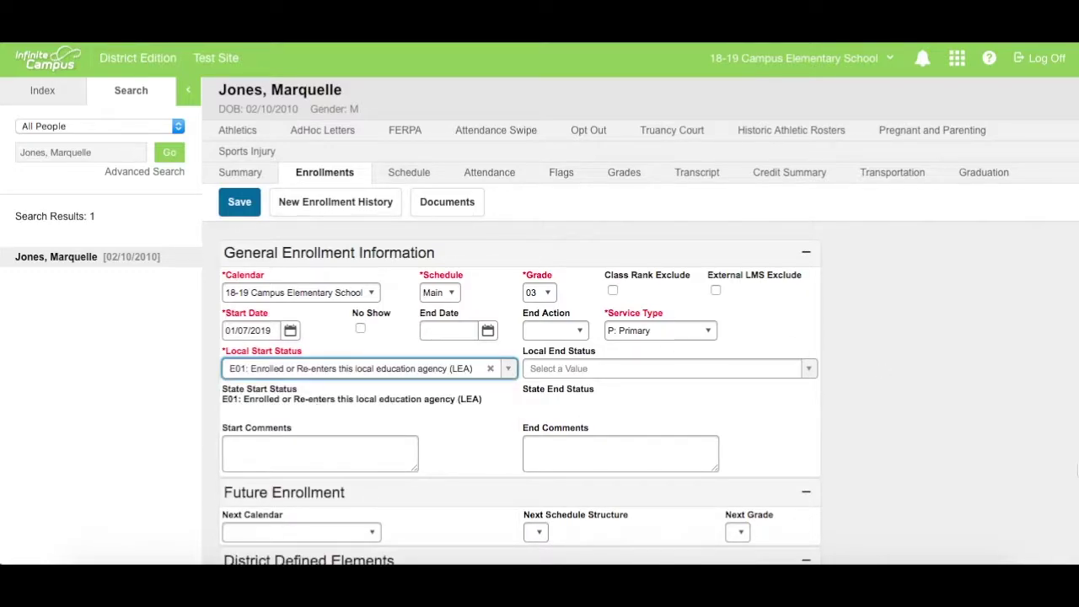
Tick Attended Pre-K and Attended Kindergarten, then save the enrollment
left_click(923, 398)
scroll(922, 403, "down", 5)
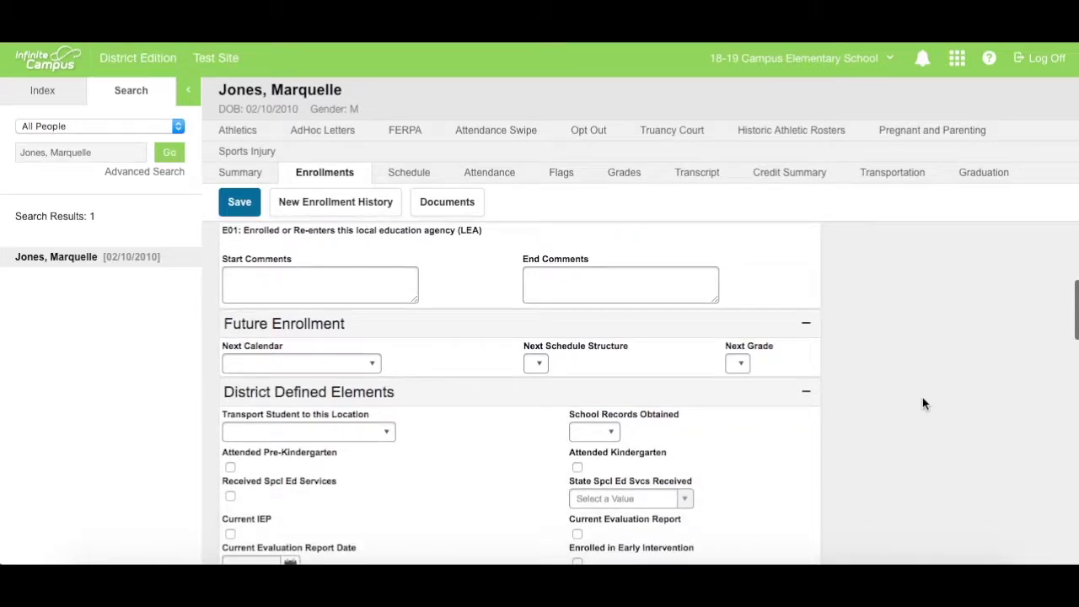
scroll(923, 403, "down", 4)
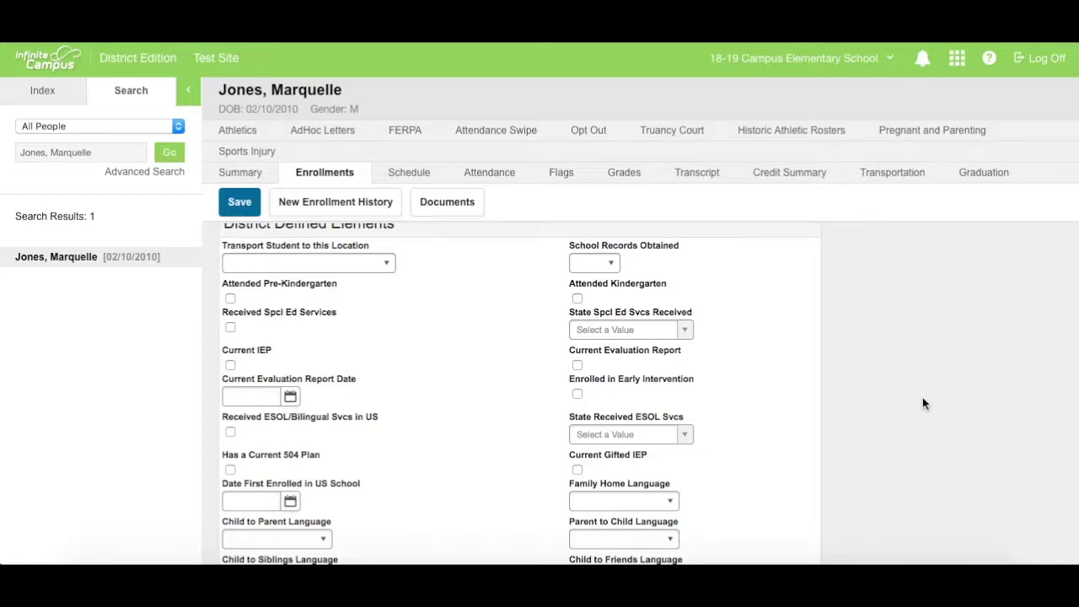
left_click(230, 298)
left_click(577, 299)
scroll(963, 478, "down", 2)
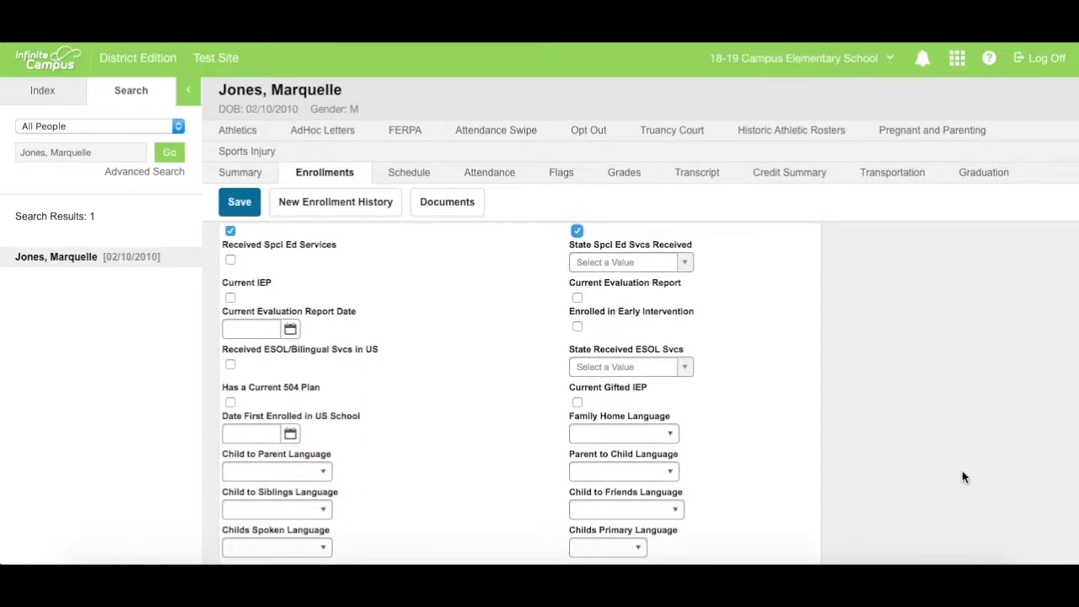
left_click(671, 434)
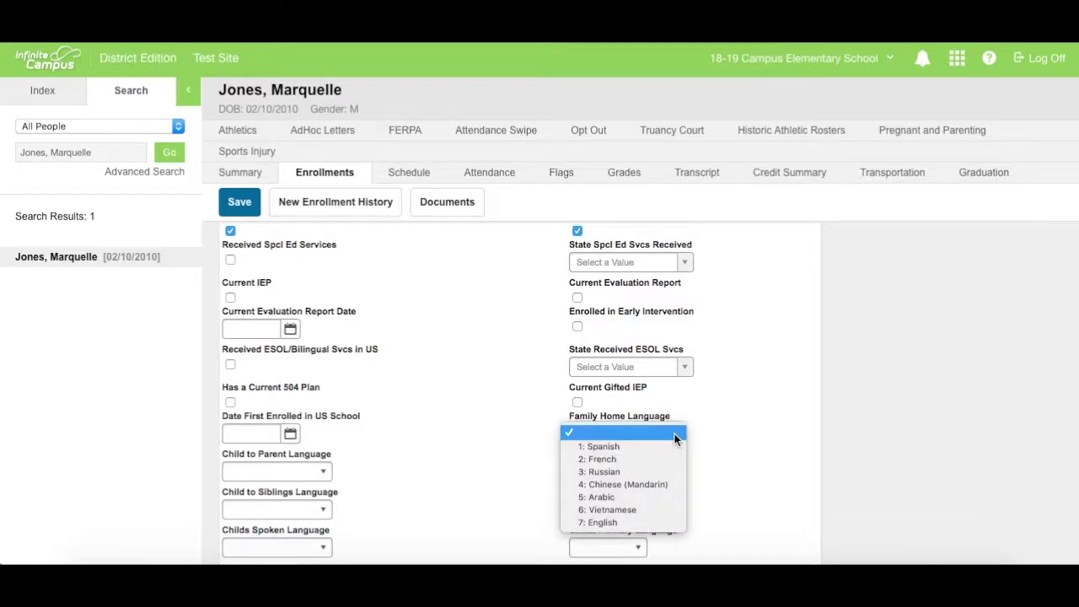
left_click(674, 434)
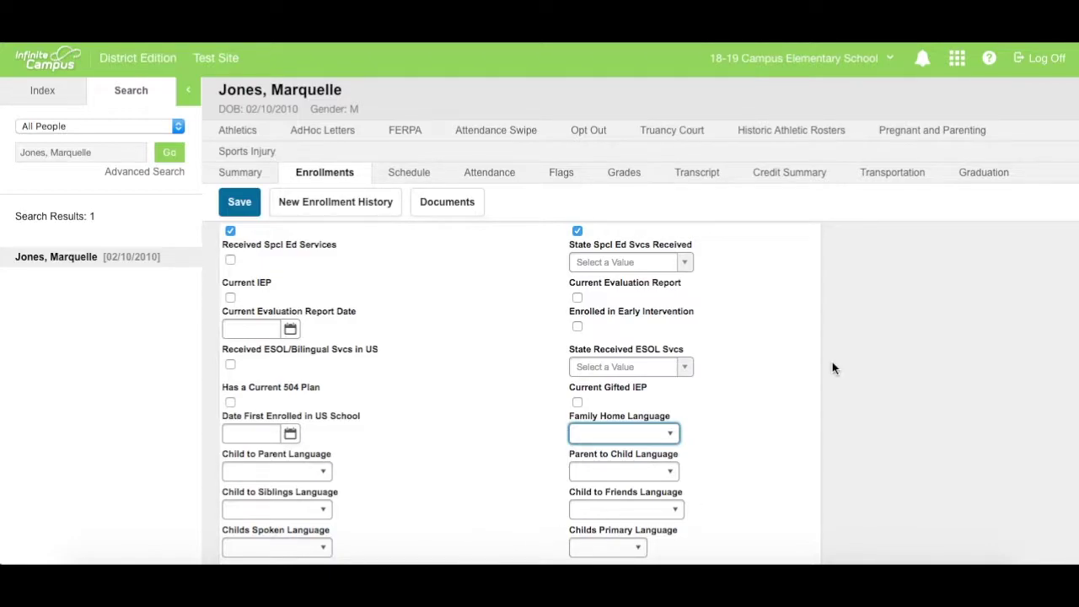
left_click(248, 210)
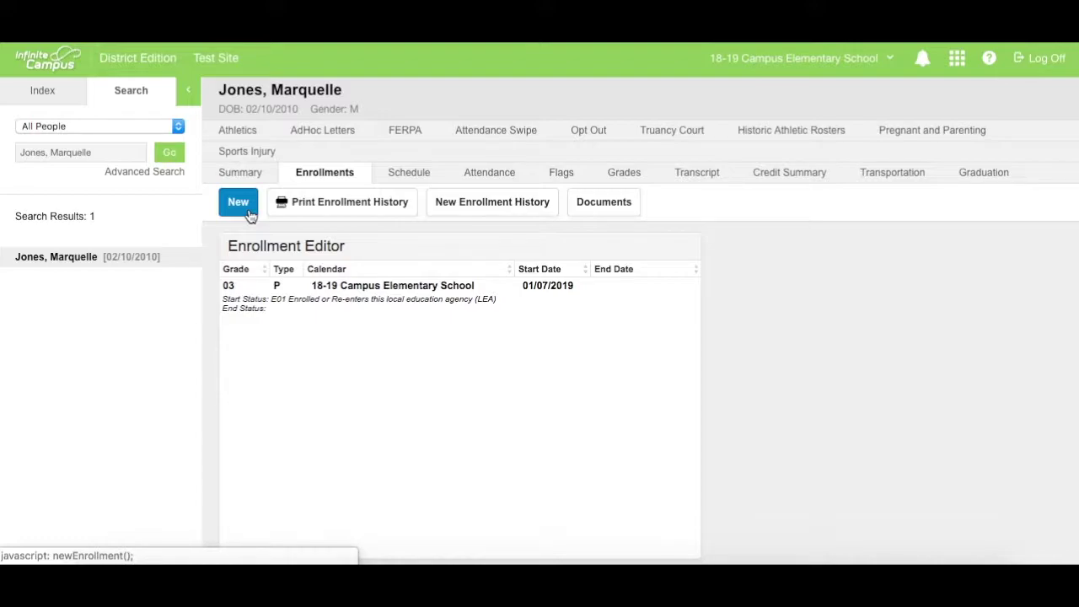
Launch the Walk-in Scheduler and pick homeroom HR1-101 for the MP1 AM slot
left_click(249, 216)
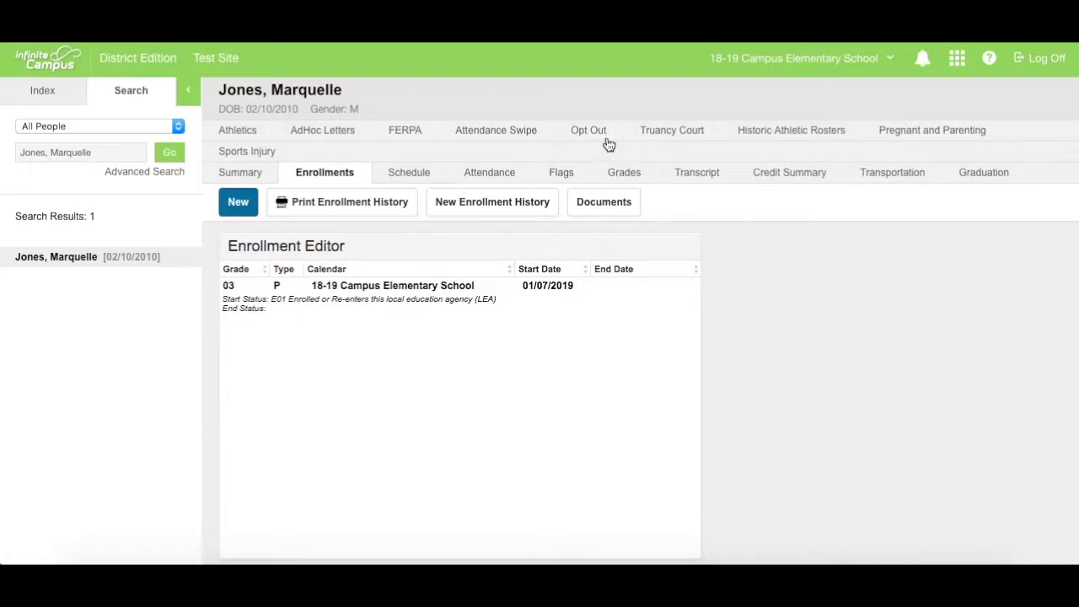
left_click(430, 178)
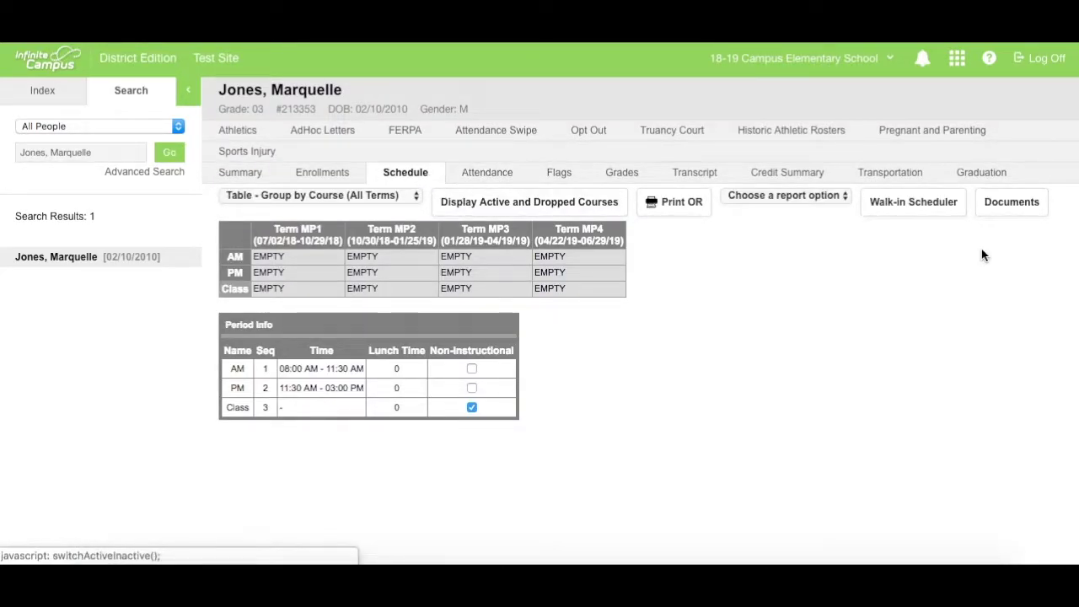
left_click(919, 209)
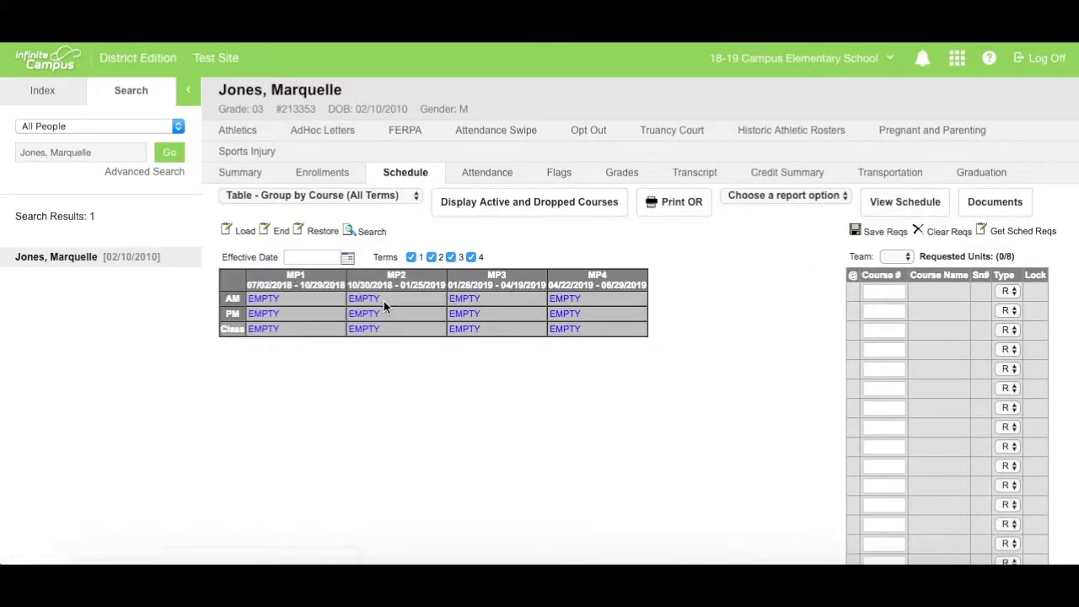
left_click(267, 301)
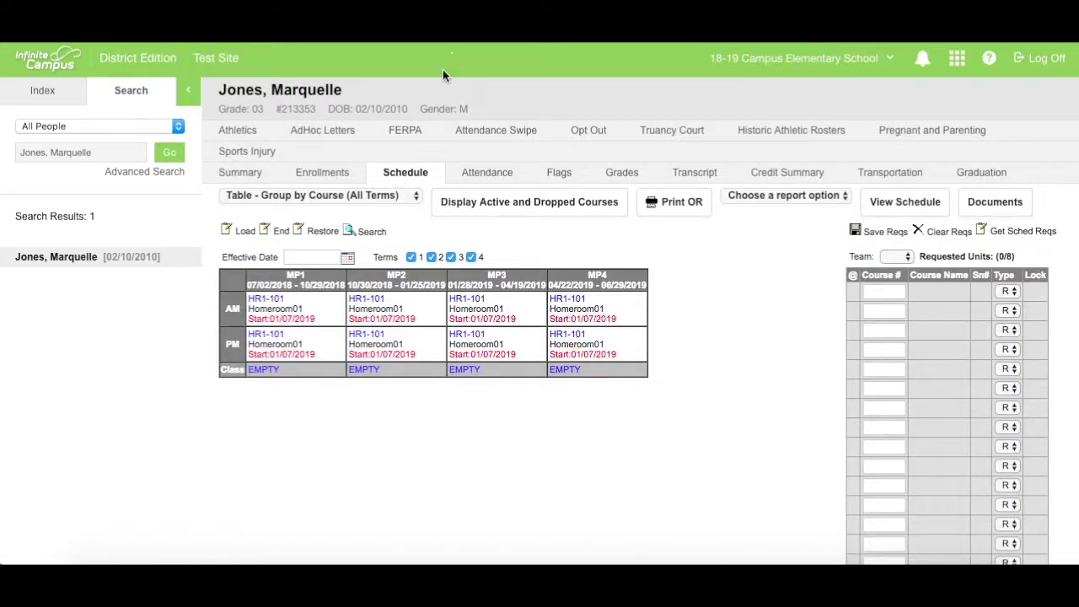
View the student's FERPA and then Opt Out status records
left_click(405, 130)
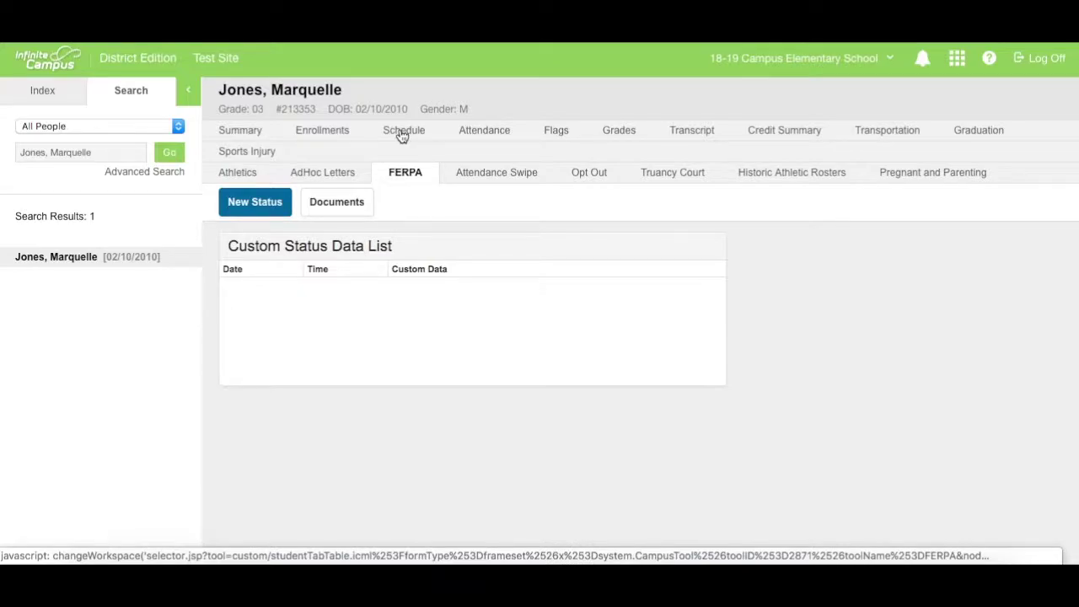
left_click(585, 177)
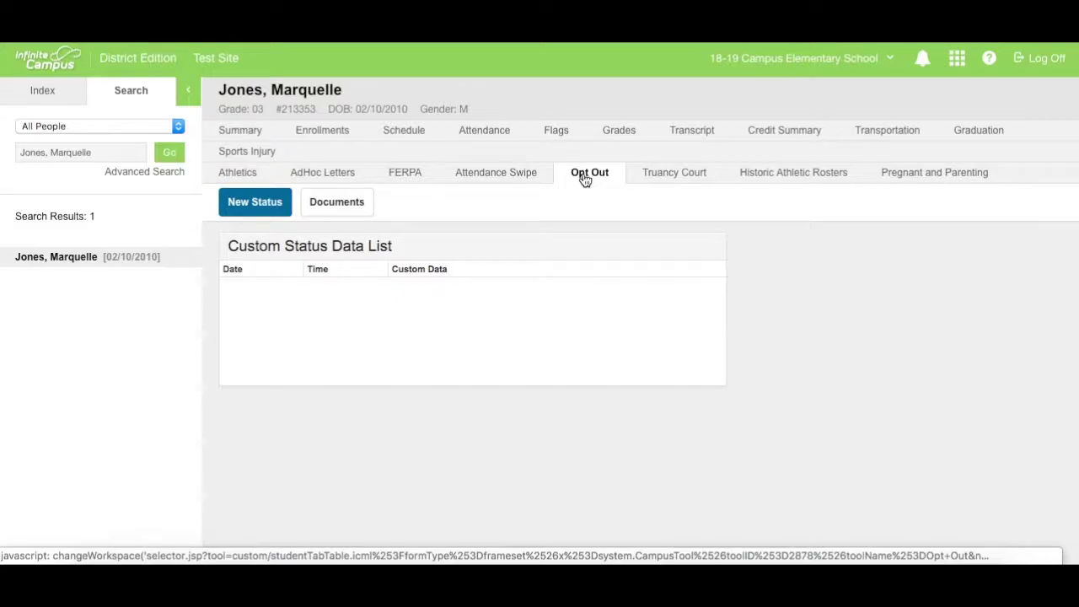